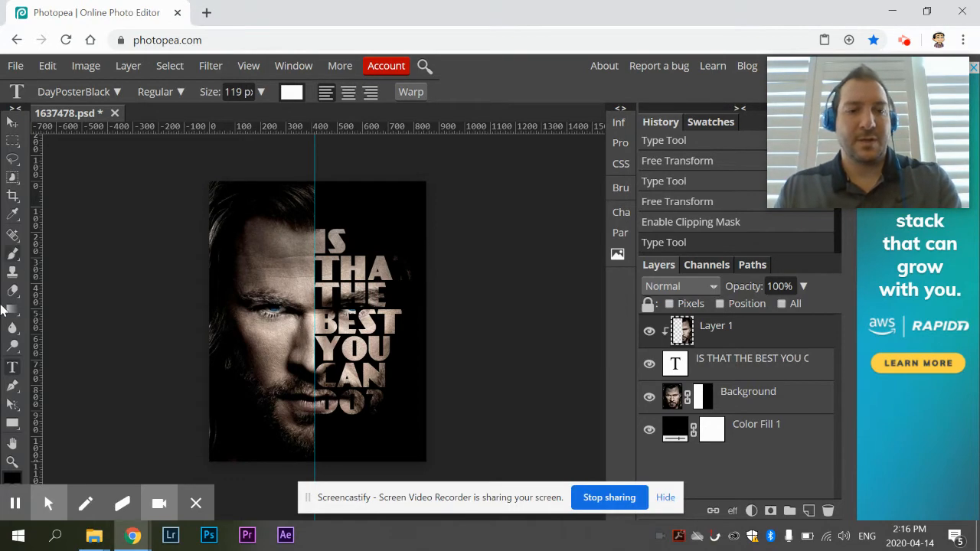
# Switch to the Clipping Mask Text Portrait Process PDF in Google Classroom and look through the Step 1 instructions and example photo.
pyautogui.hotkey('alt', 'Tab')
pyautogui.hotkey('alt', 'Tab')
pyautogui.hotkey('alt', 'Tab')
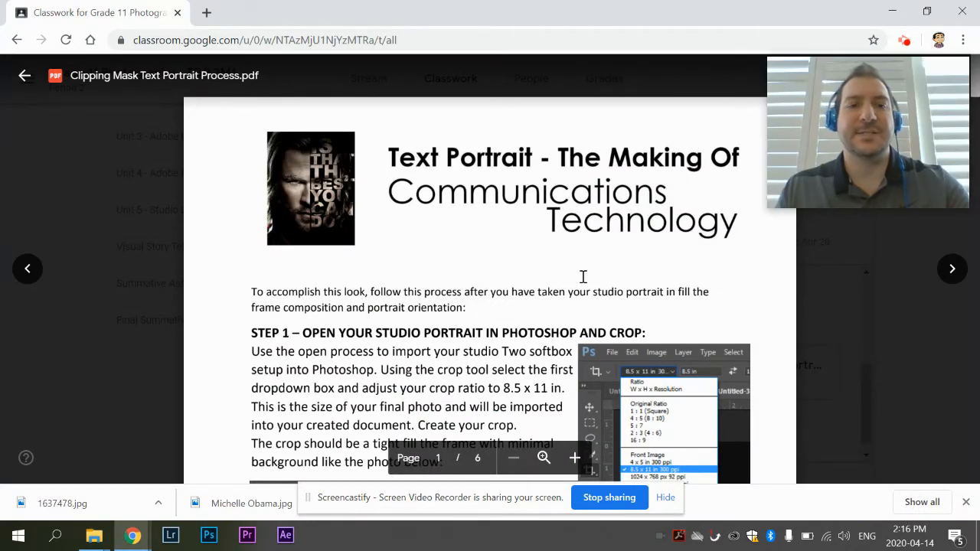
pyautogui.scroll(-3, 627, 393)
pyautogui.scroll(-2, 589, 277)
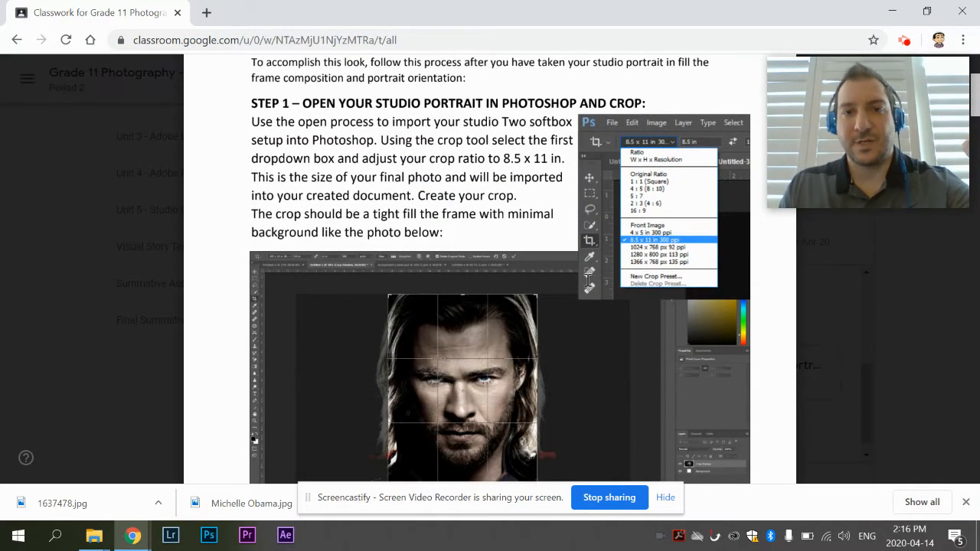
pyautogui.scroll(-1, 586, 295)
pyautogui.scroll(-1, 588, 300)
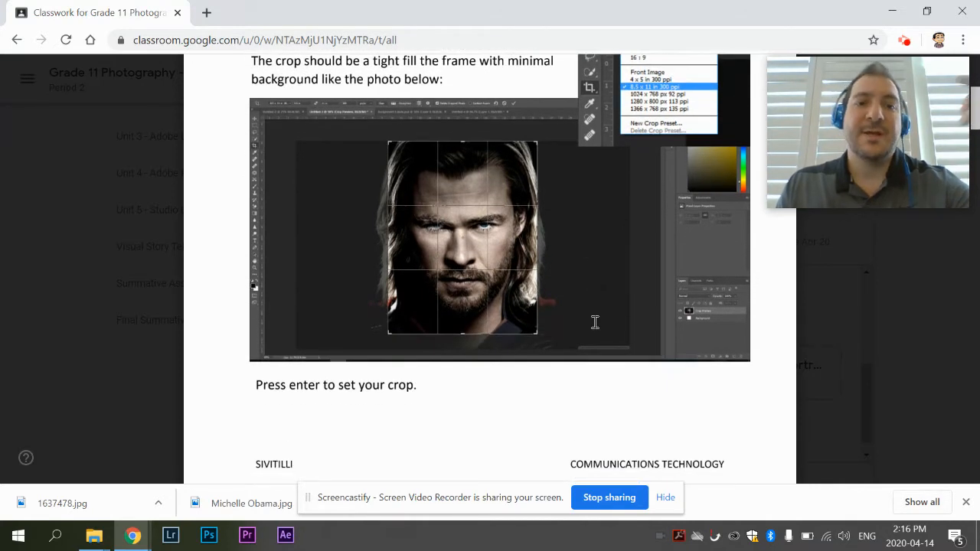
pyautogui.scroll(1, 593, 322)
pyautogui.scroll(4, 595, 322)
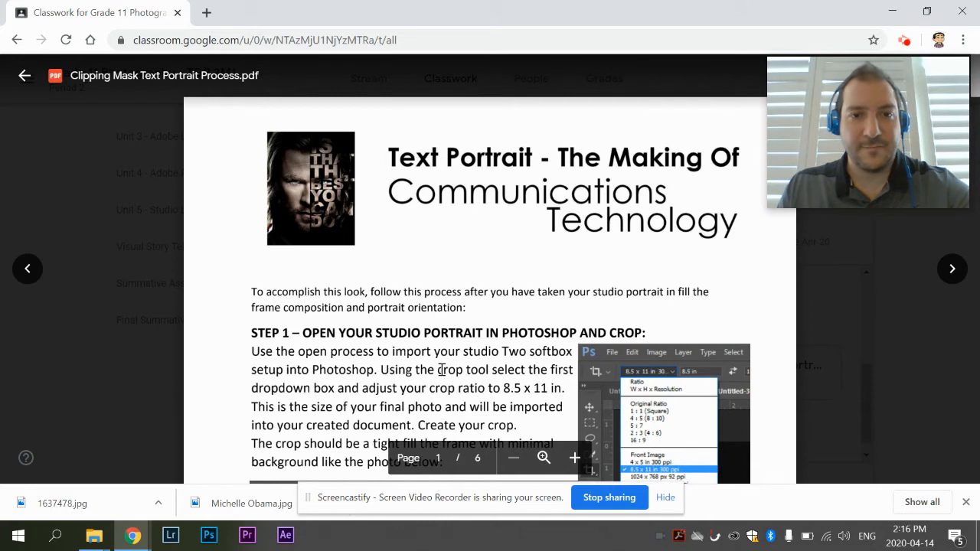
pyautogui.scroll(-2, 577, 313)
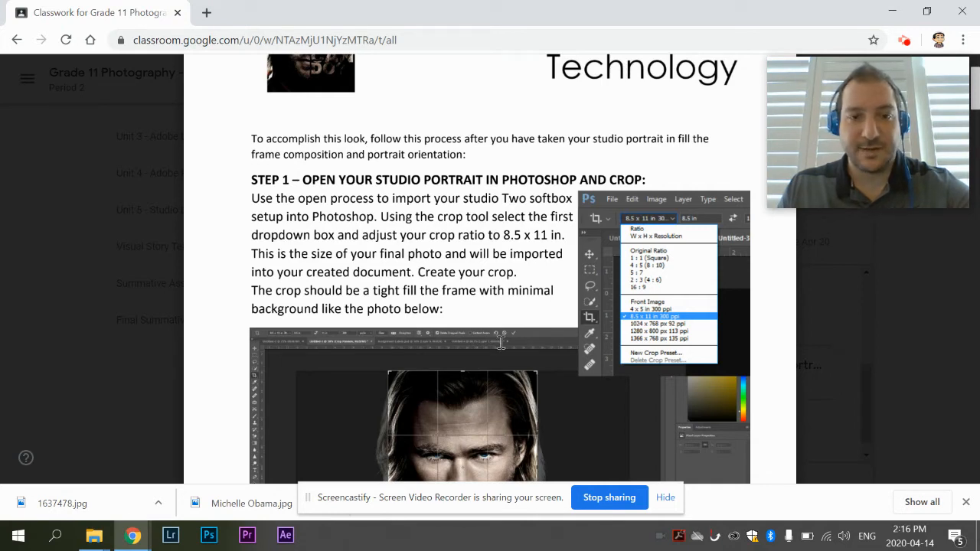
pyautogui.scroll(1, 501, 343)
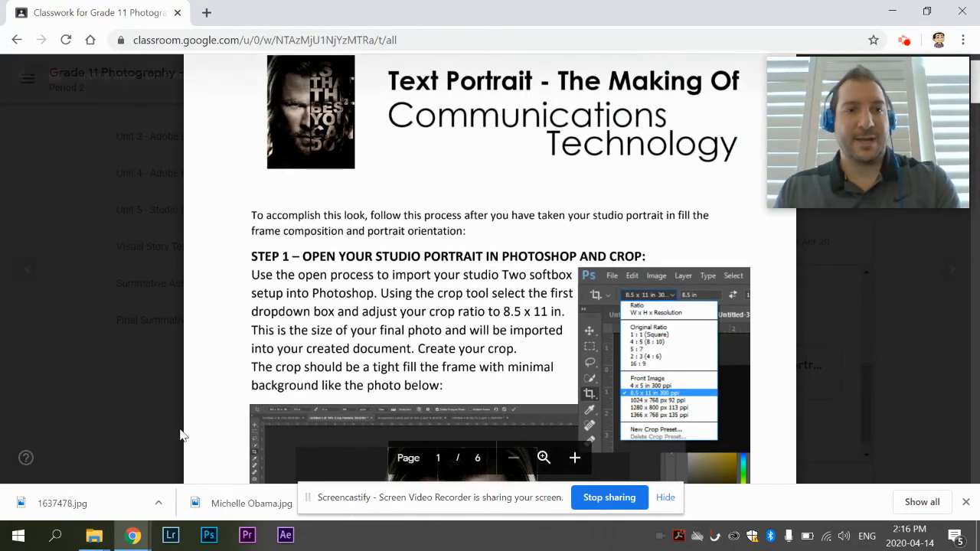
# Switch back to Photopea and open Thor.jpg from the desktop's Text Portrait folder as a separate document.
pyautogui.hotkey('alt', 'Tab')
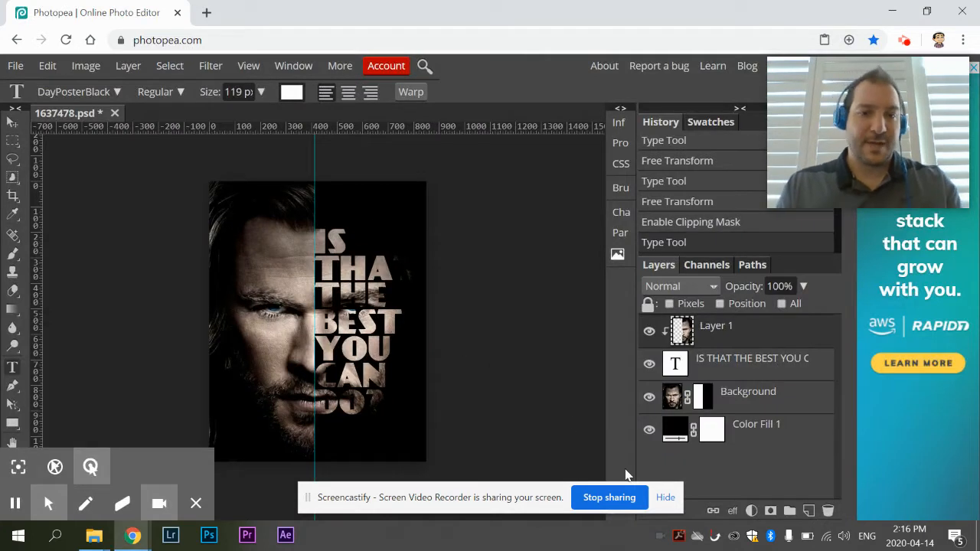
pyautogui.click(665, 497)
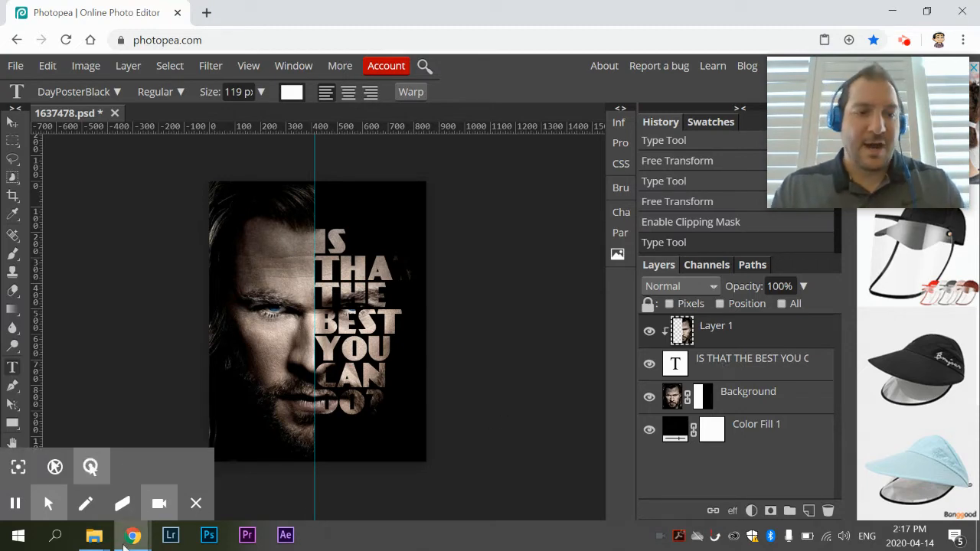
pyautogui.moveTo(98, 541)
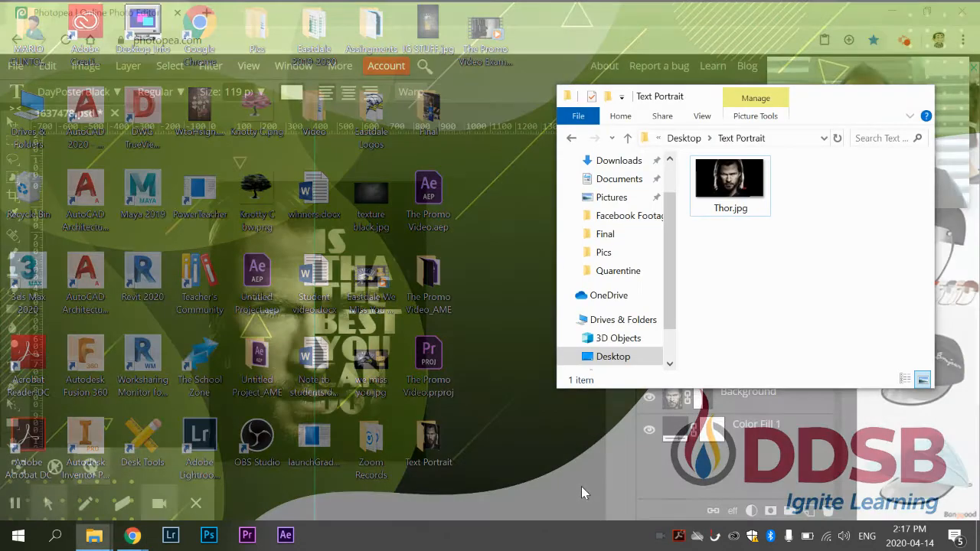
pyautogui.click(581, 487)
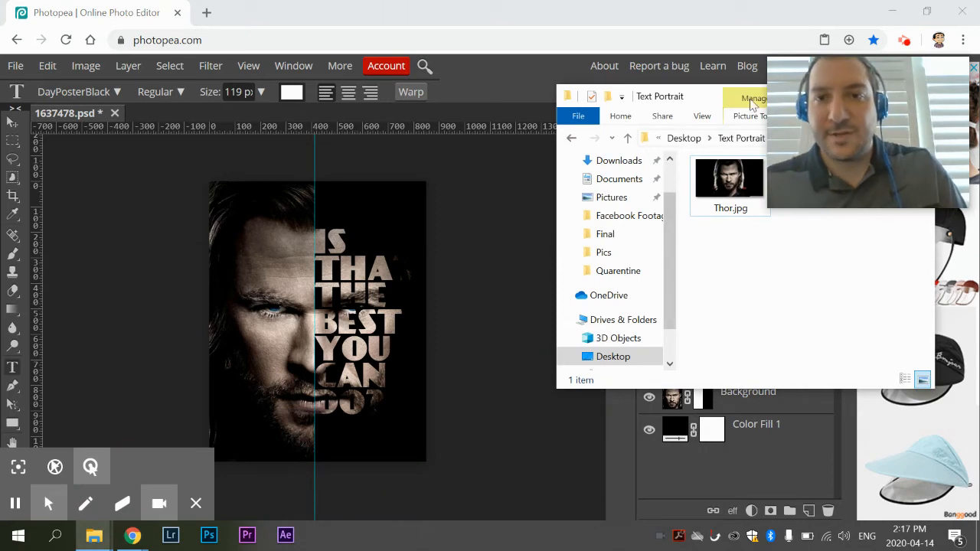
pyautogui.moveTo(709, 105); pyautogui.dragTo(754, 234)
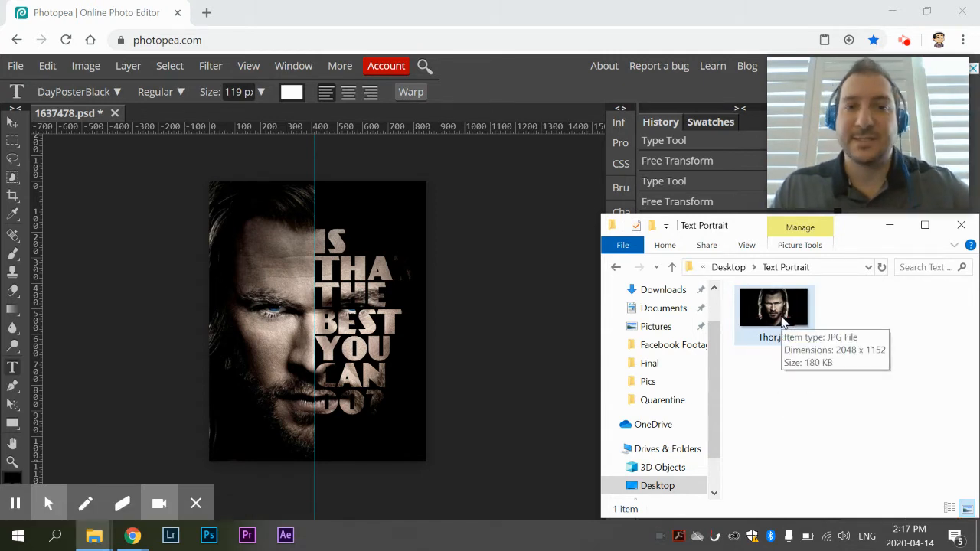
pyautogui.moveTo(782, 322); pyautogui.dragTo(226, 136)
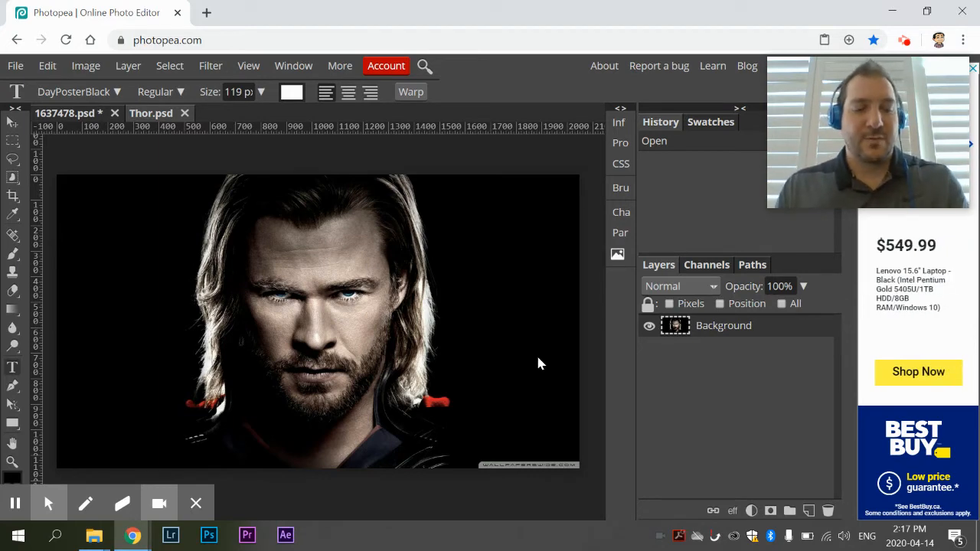
# Switch to the text portrait PDF in Google Classroom and review the crop ratio described in Step 1.
pyautogui.hotkey('alt', 'Tab')
pyautogui.hotkey('alt', 'Tab')
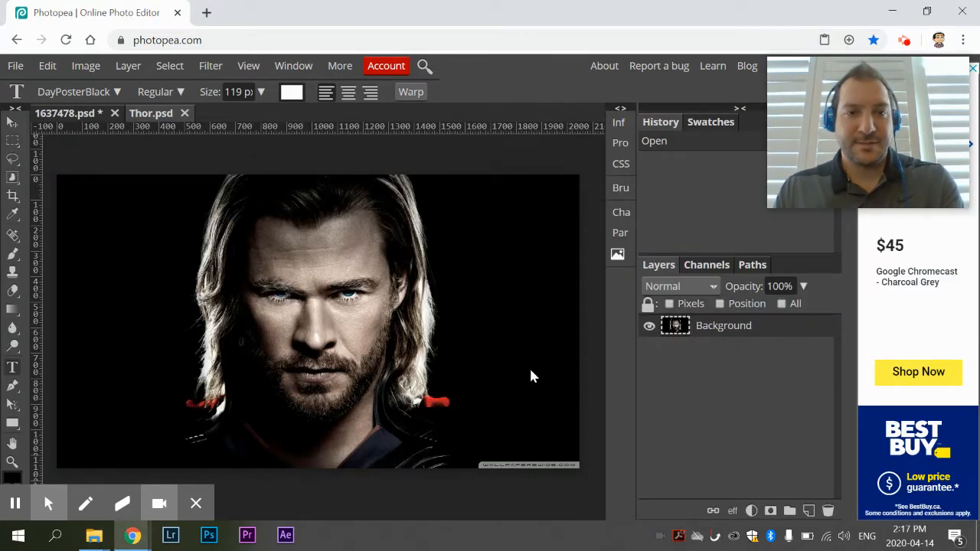
pyautogui.hotkey('alt', 'Tab')
pyautogui.hotkey('alt', 'Tab')
pyautogui.hotkey('alt', 'Tab')
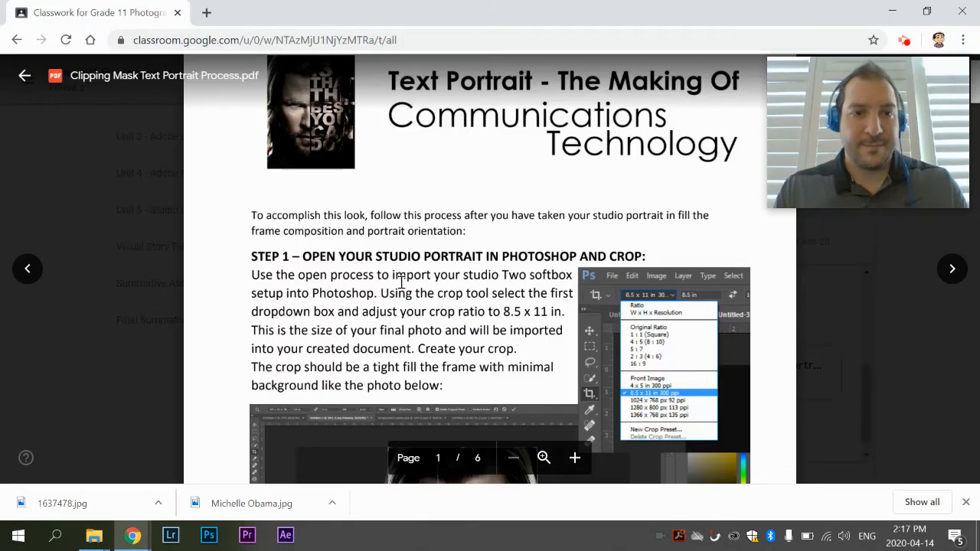
pyautogui.scroll(-1, 401, 280)
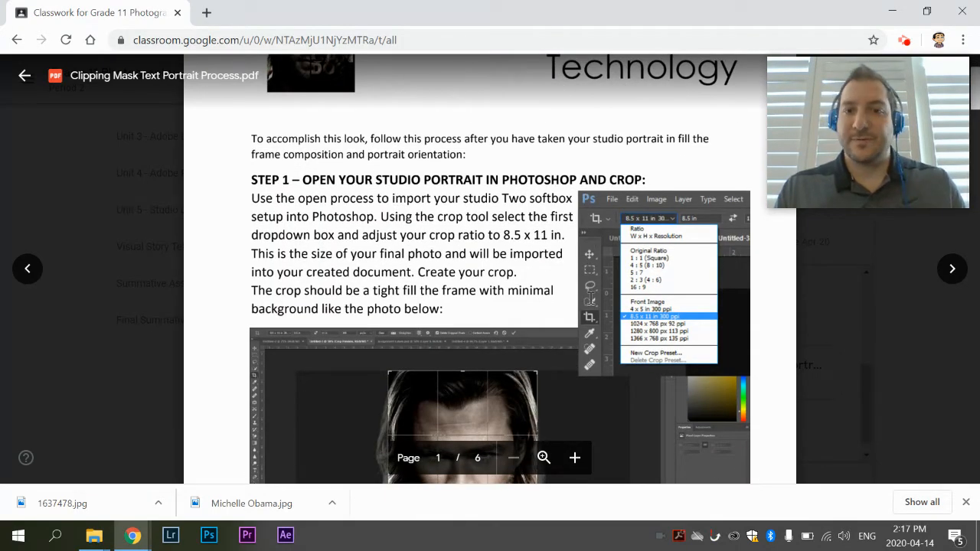
pyautogui.scroll(-1, 682, 216)
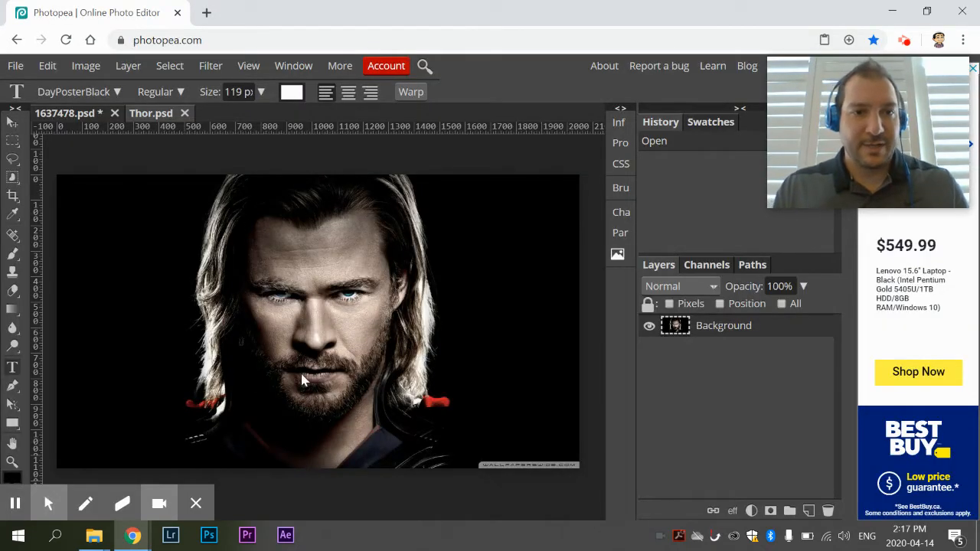
# In Photopea, set the Crop tool to Fixed Size with a width of 850 and a height of 1100.
pyautogui.click(13, 198)
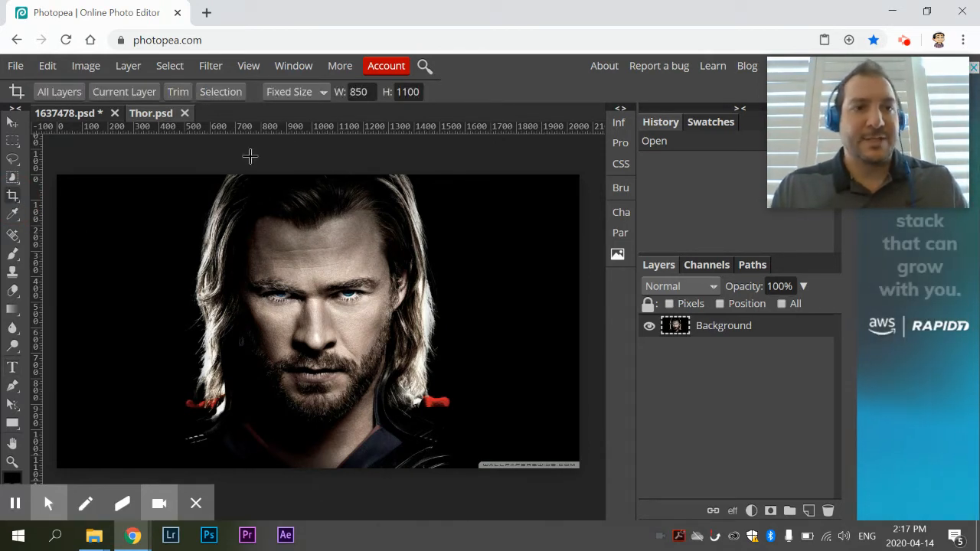
pyautogui.click(326, 94)
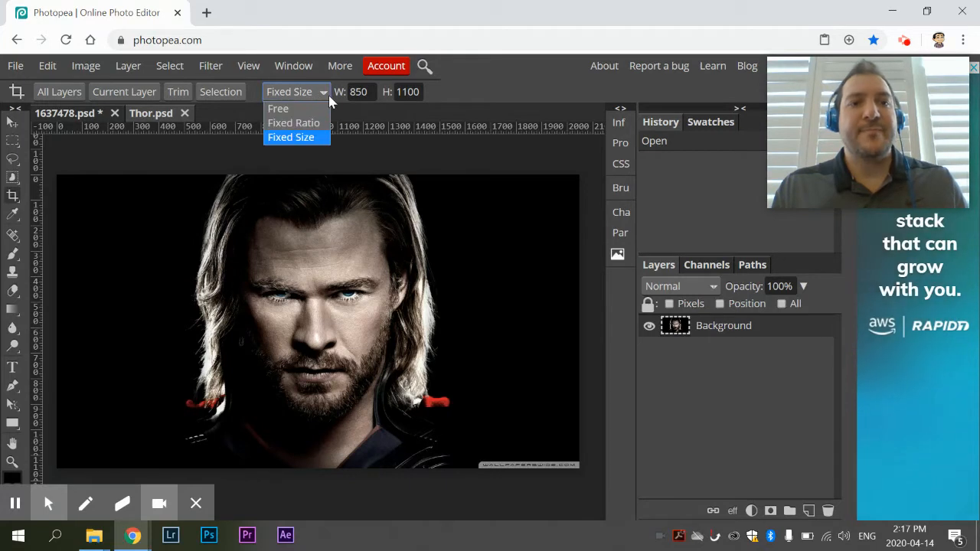
pyautogui.click(312, 141)
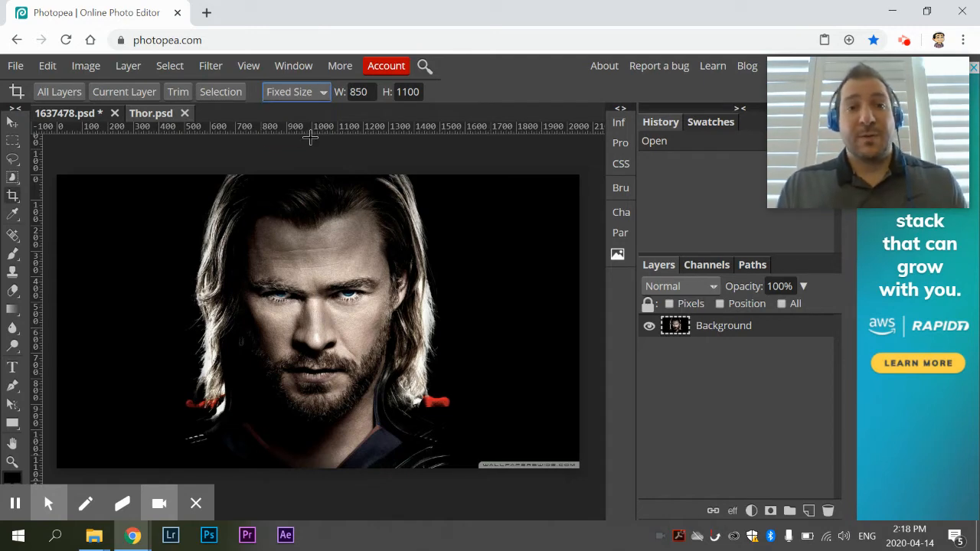
pyautogui.hotkey('alt', 'Tab')
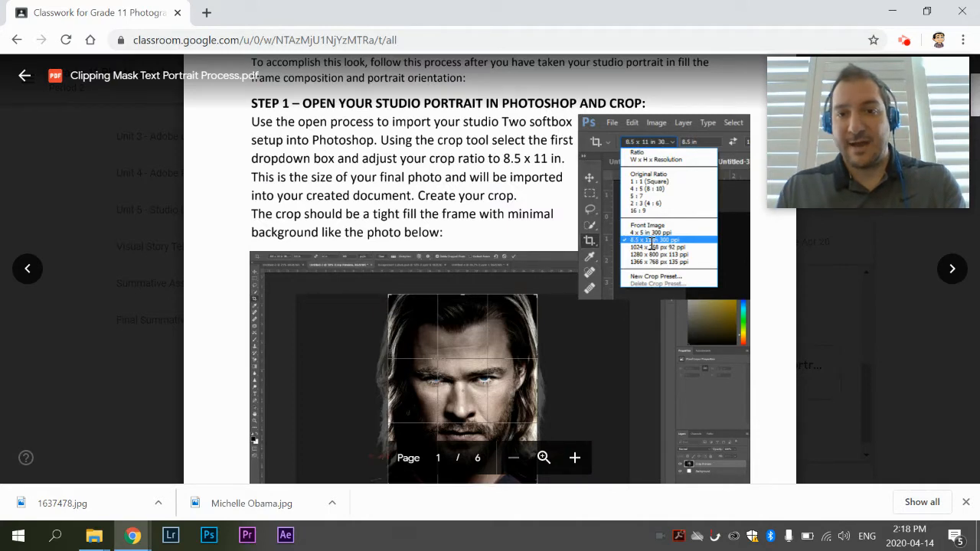
pyautogui.hotkey('alt', 'Tab')
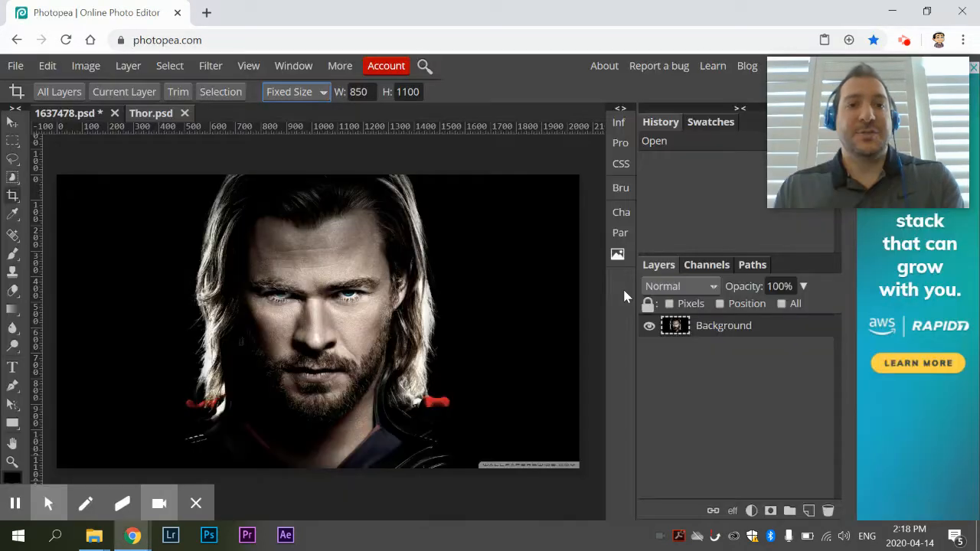
pyautogui.doubleClick(358, 91)
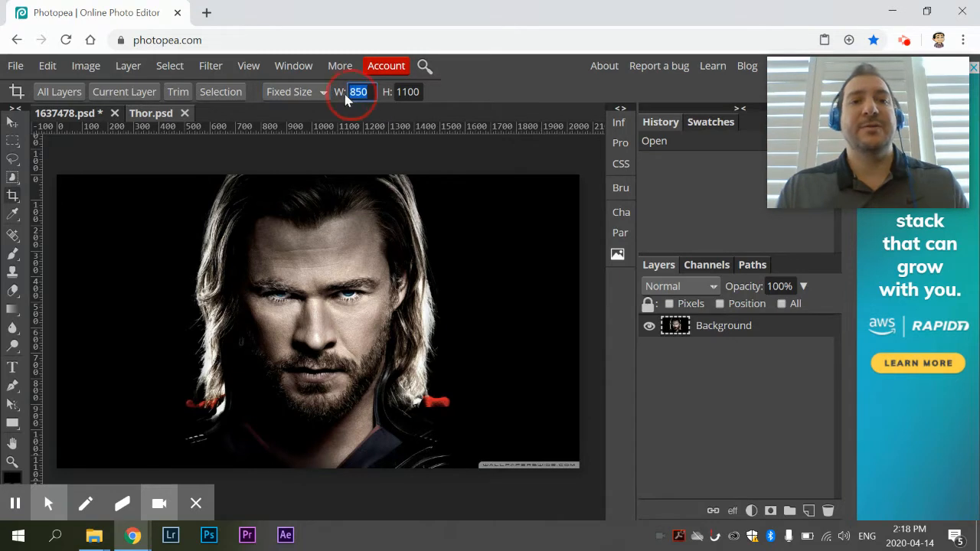
pyautogui.doubleClick(410, 92)
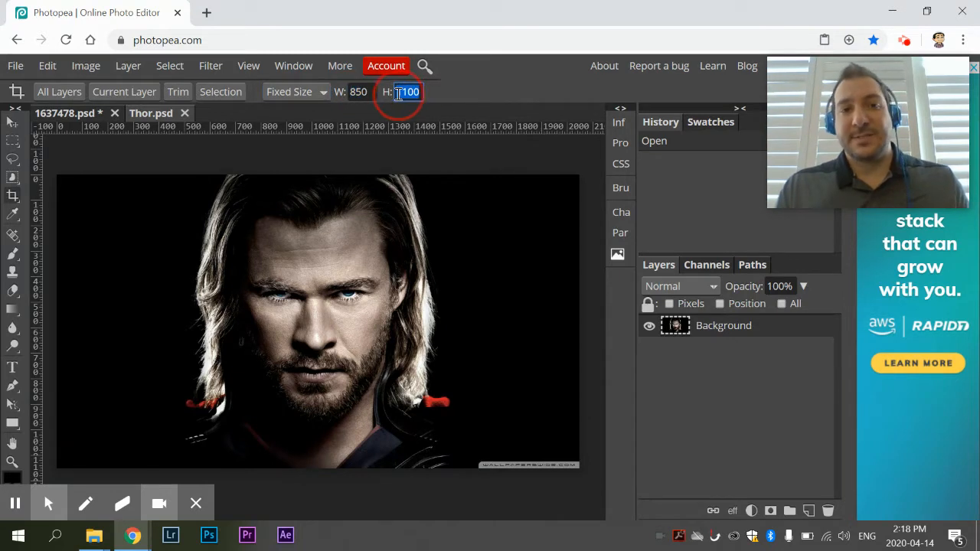
pyautogui.click(399, 92)
pyautogui.doubleClick(418, 92)
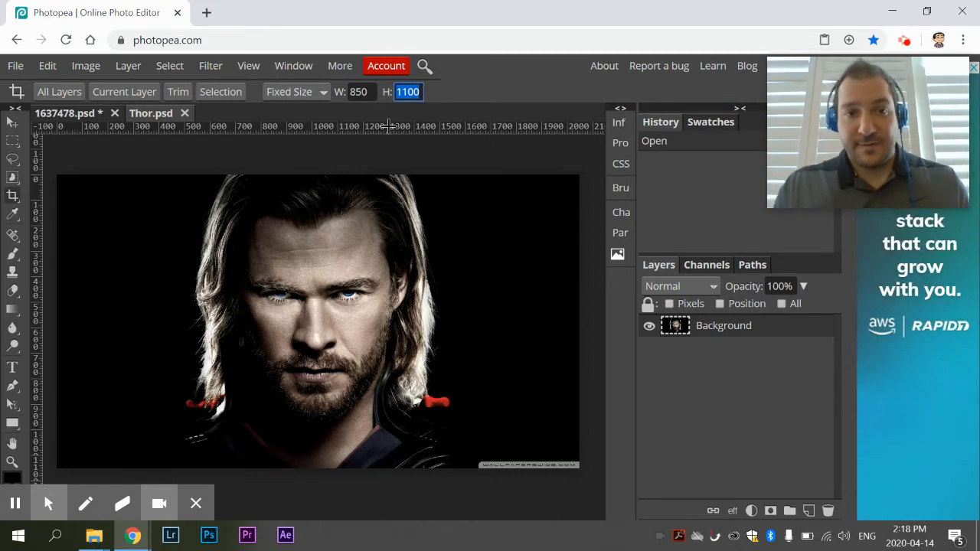
# Draw a crop frame around the portrait in Thor.psd and centre it on the face.
pyautogui.click(12, 195)
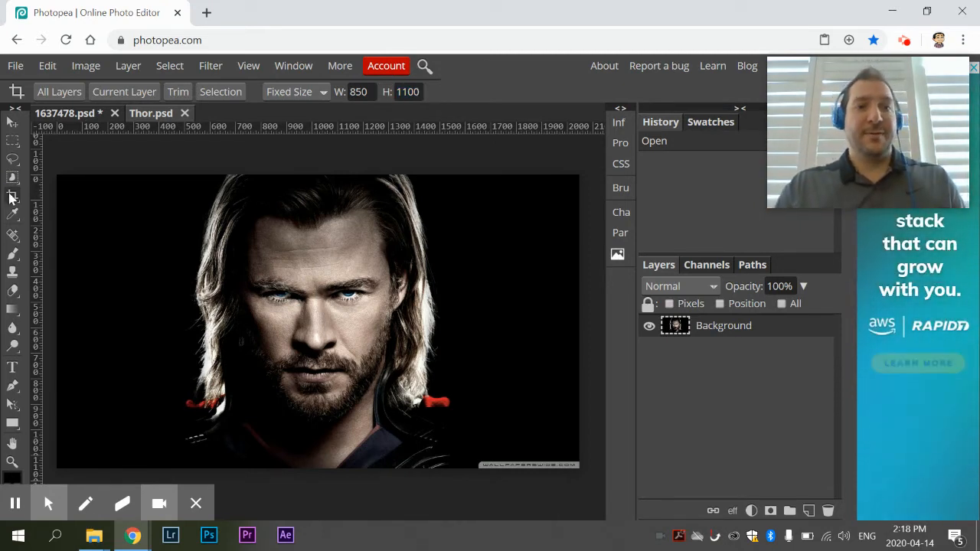
pyautogui.moveTo(245, 202); pyautogui.dragTo(417, 468)
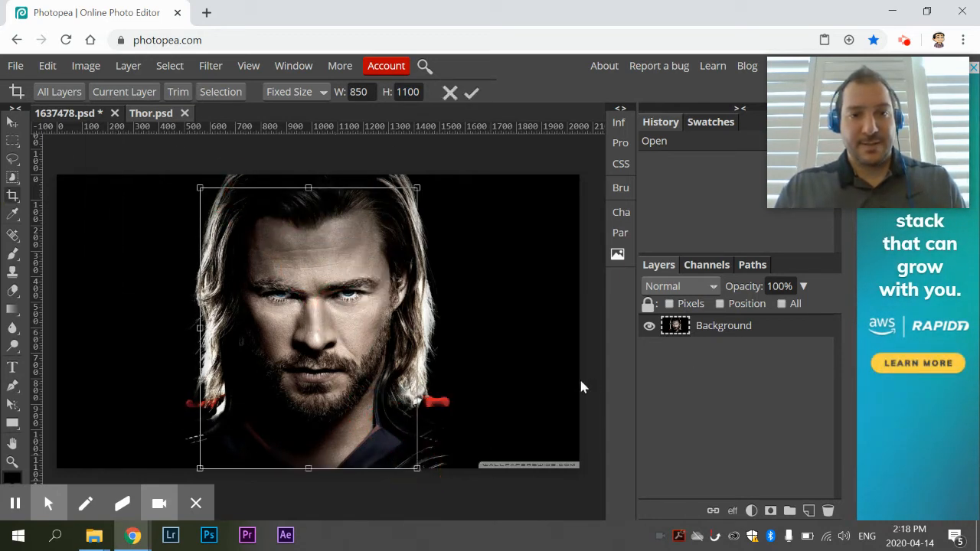
pyautogui.moveTo(365, 320); pyautogui.dragTo(371, 305)
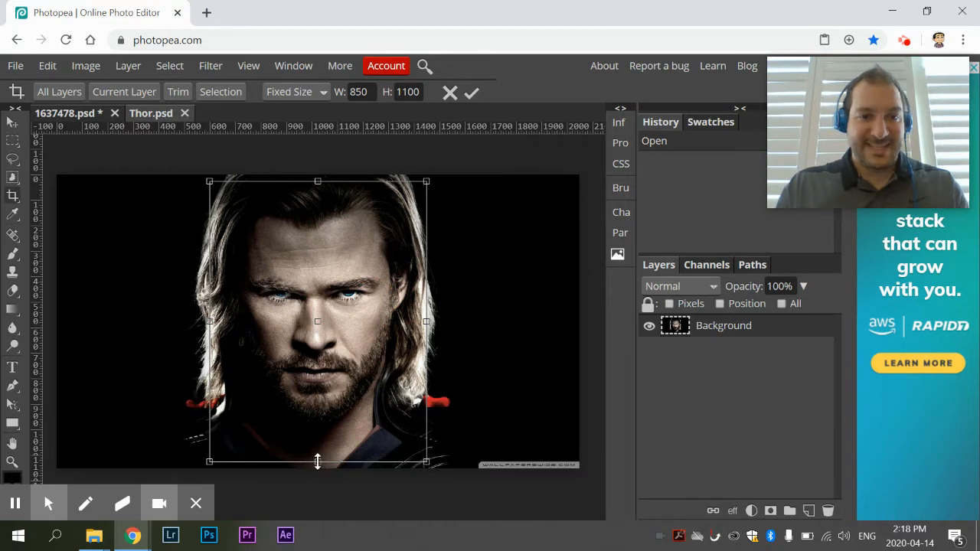
# Tighten the crop frame around the face from just below the beard up into the hair, and apply the crop.
pyautogui.moveTo(317, 462); pyautogui.dragTo(316, 426)
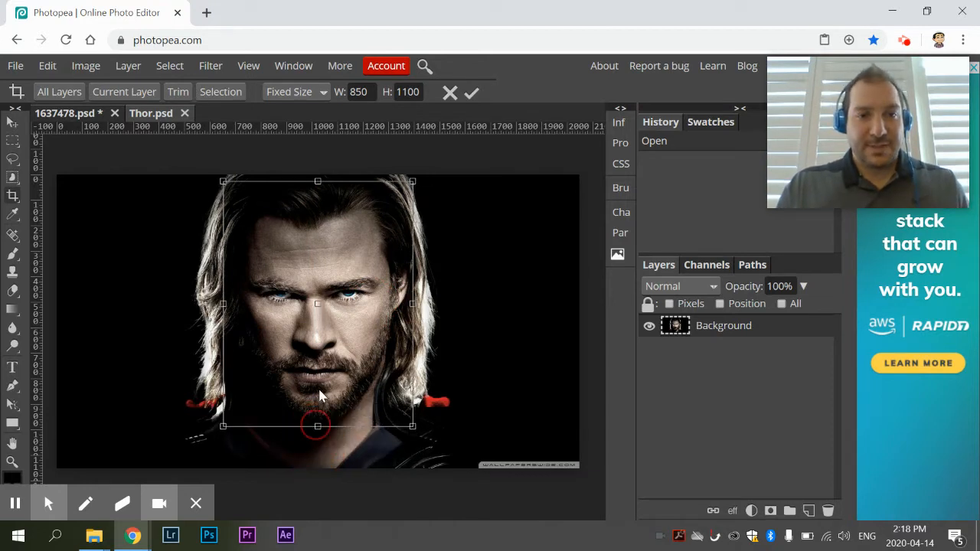
pyautogui.moveTo(337, 313); pyautogui.dragTo(337, 312)
pyautogui.moveTo(317, 182)
pyautogui.mouseDown()
pyautogui.moveTo(317, 202)
pyautogui.moveTo(317, 193)
pyautogui.mouseUp()
pyautogui.moveTo(324, 263); pyautogui.dragTo(342, 280)
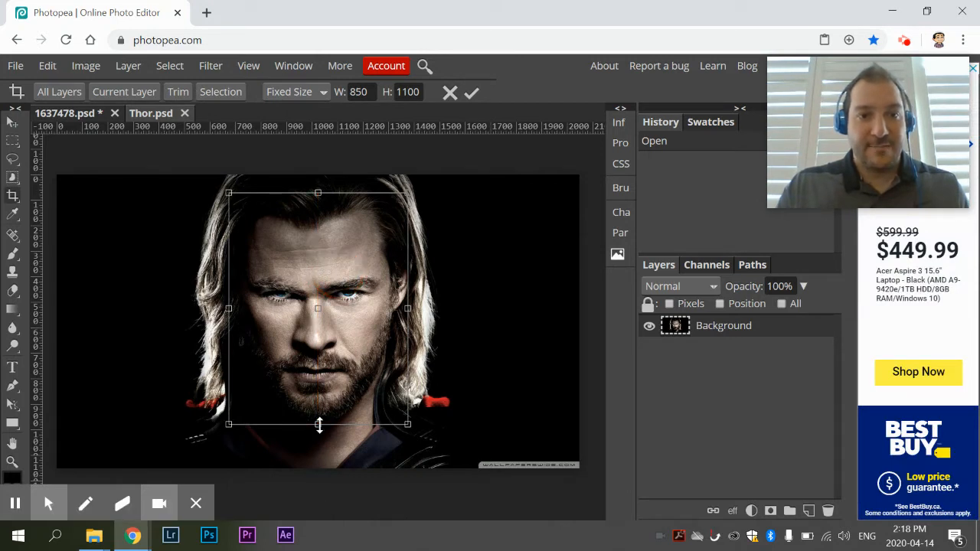
pyautogui.moveTo(320, 193); pyautogui.dragTo(320, 190)
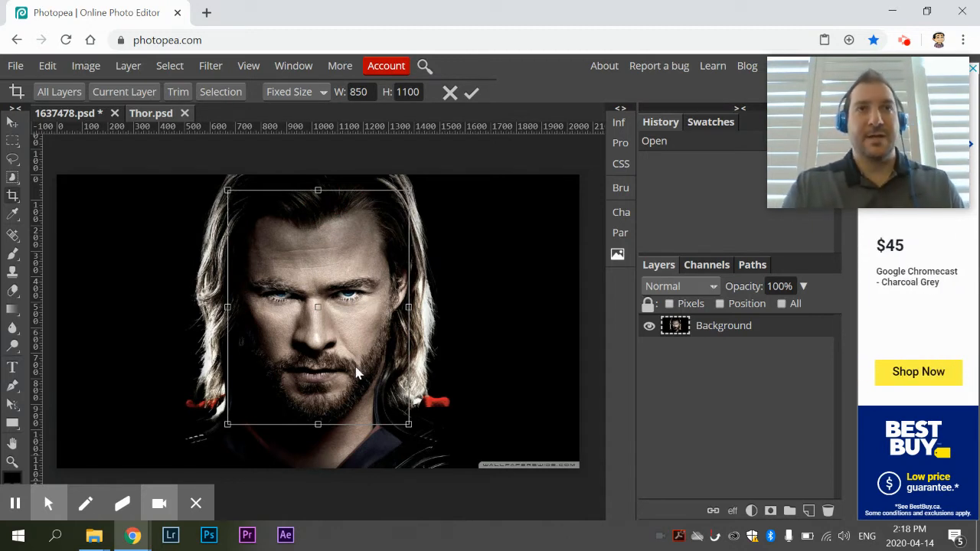
pyautogui.press('Return')
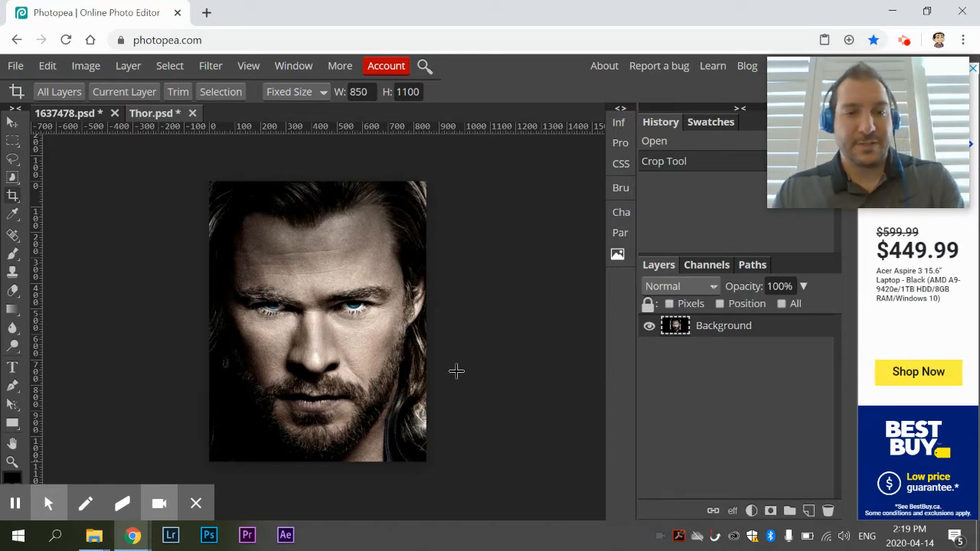
# Read Step 2 on creating a document and Step 3 on the black solid colour layer in the PDF, and return to Photopea.
pyautogui.hotkey('alt', 'Tab')
pyautogui.scroll(-10, 517, 290)
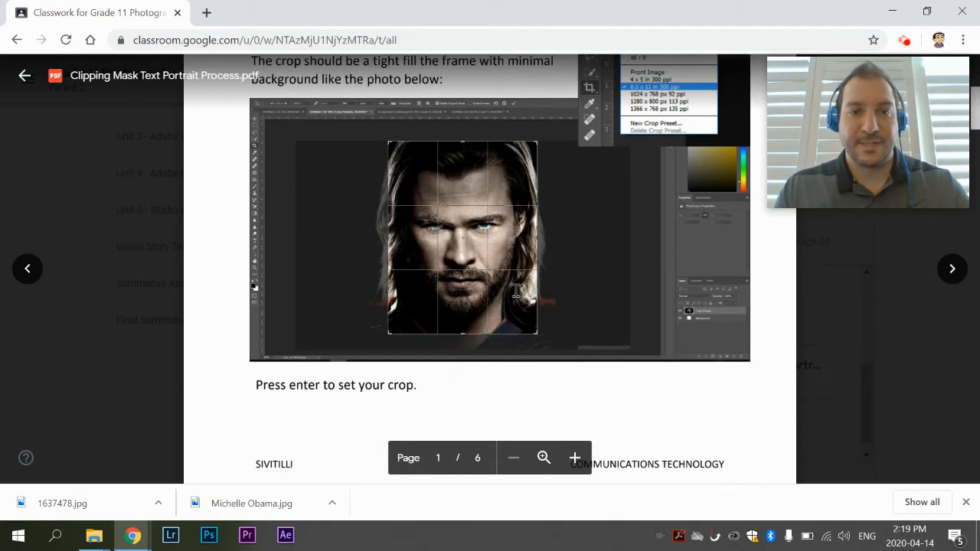
pyautogui.scroll(-5, 533, 281)
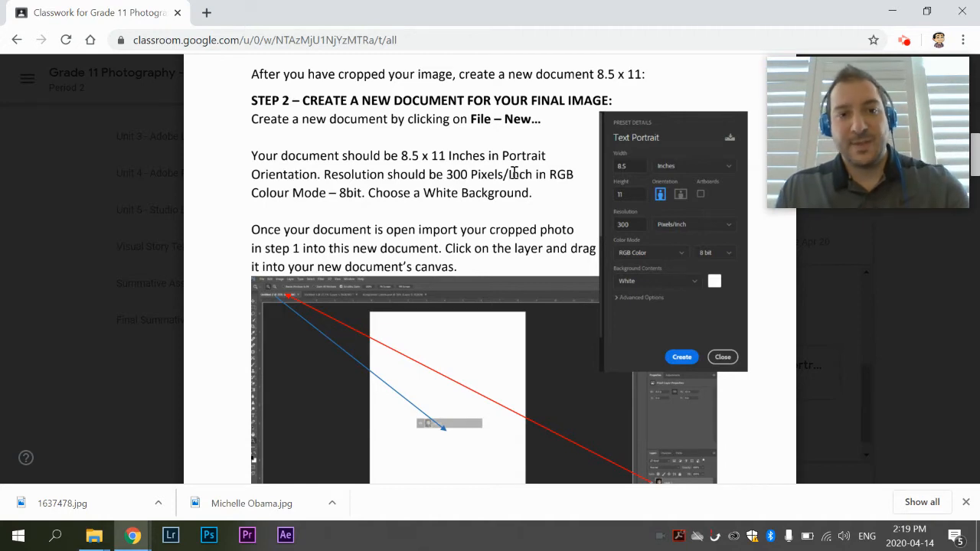
pyautogui.scroll(-10, 515, 173)
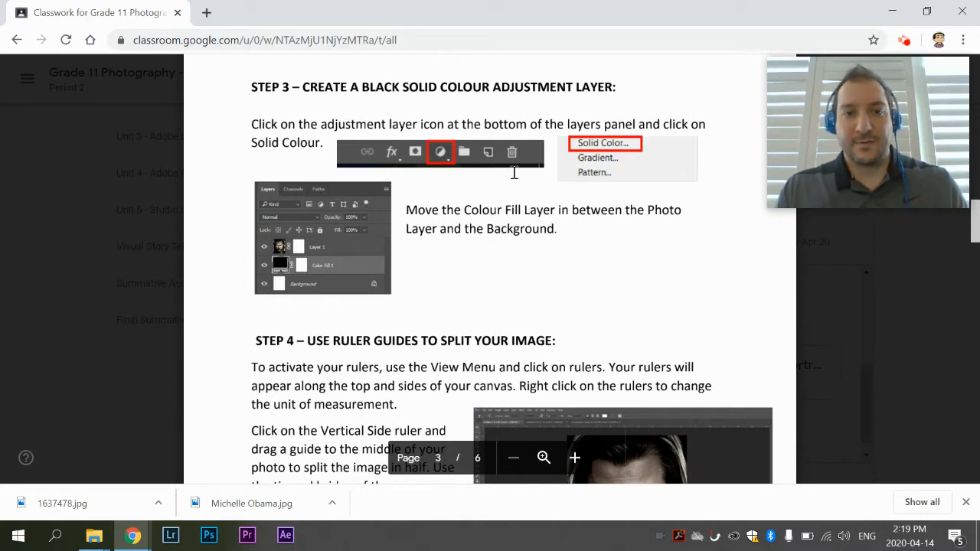
pyautogui.hotkey('alt', 'Tab')
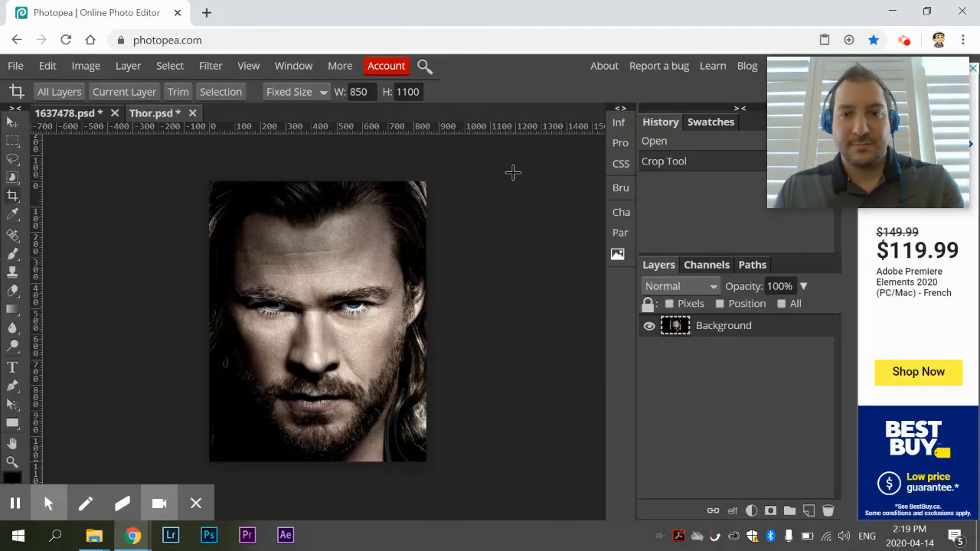
# Add a solid Color Fill layer above the Thor photo and set its colour to black, 000000.
pyautogui.click(753, 515)
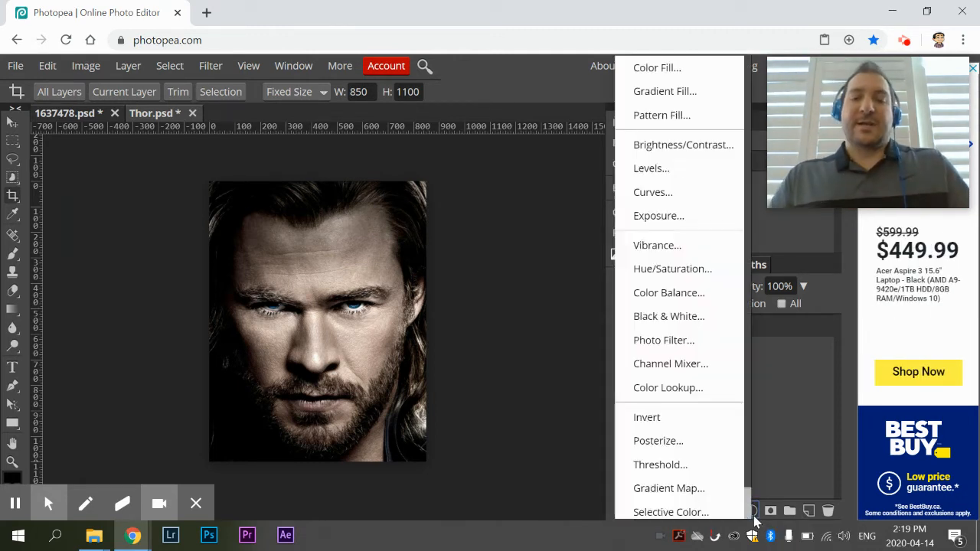
pyautogui.click(701, 71)
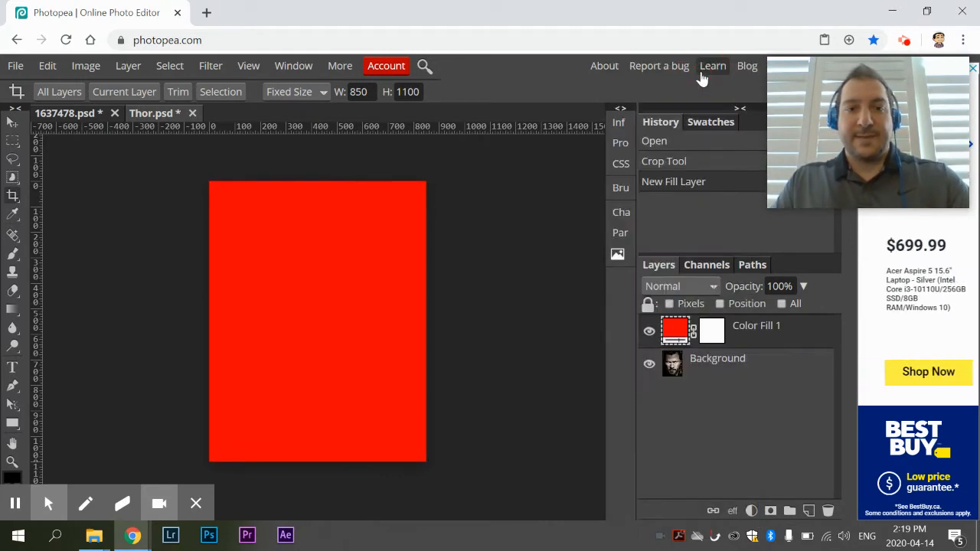
pyautogui.click(674, 337)
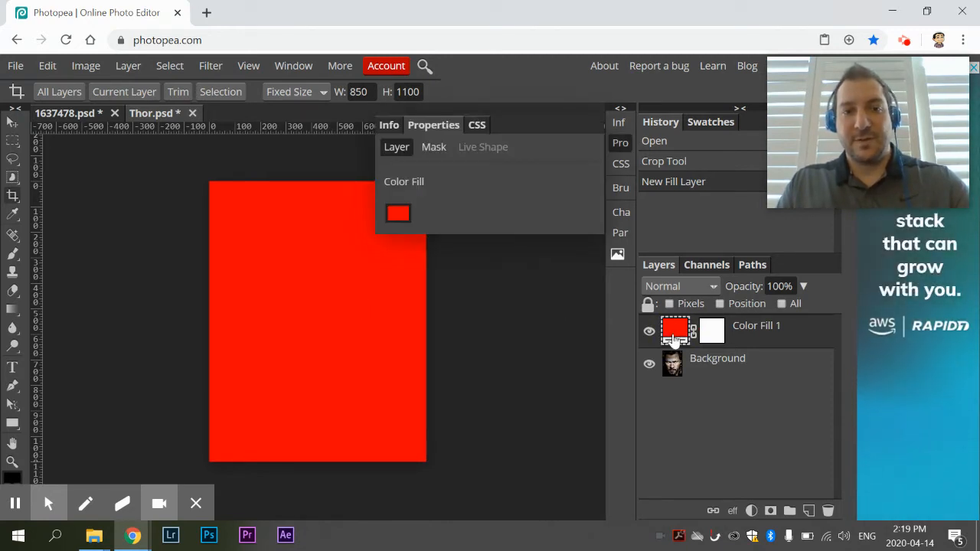
pyautogui.click(398, 213)
pyautogui.moveTo(223, 272); pyautogui.dragTo(49, 462)
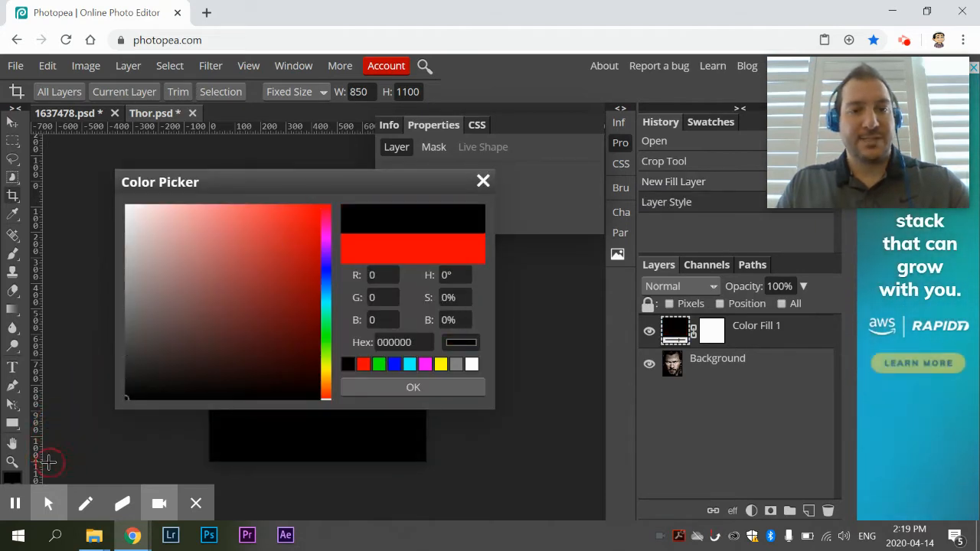
pyautogui.click(413, 388)
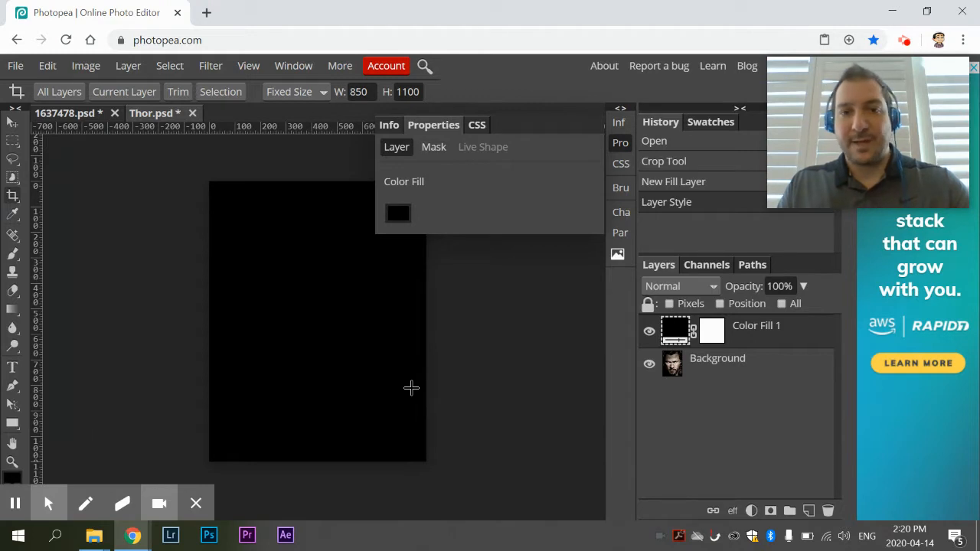
# Move the black Color Fill 1 layer beneath the Background photo layer and close its properties.
pyautogui.click(759, 340)
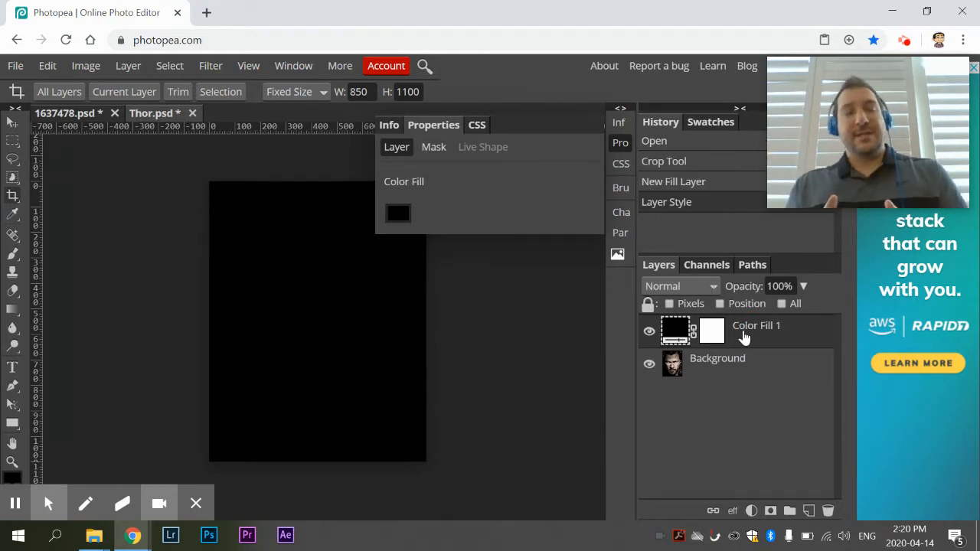
pyautogui.click(744, 337)
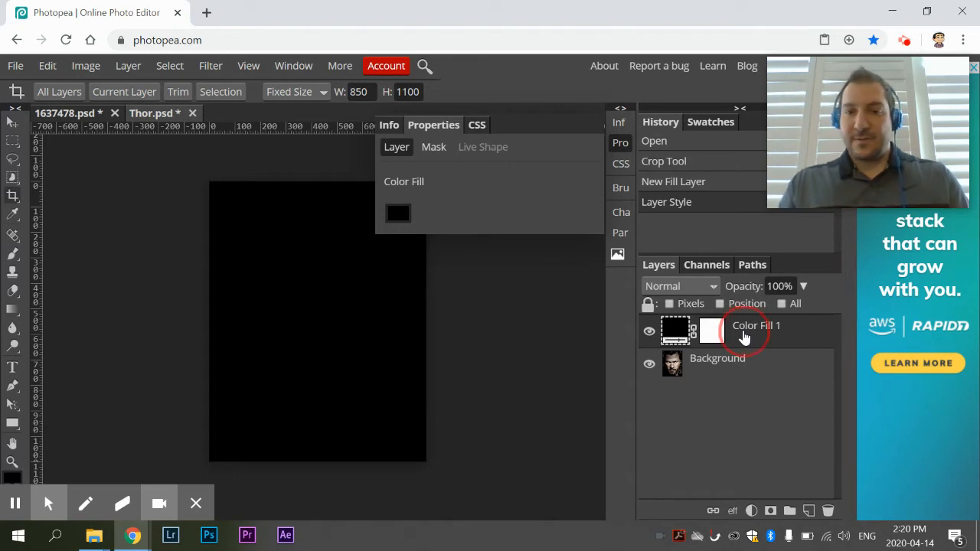
pyautogui.moveTo(743, 337); pyautogui.dragTo(747, 386)
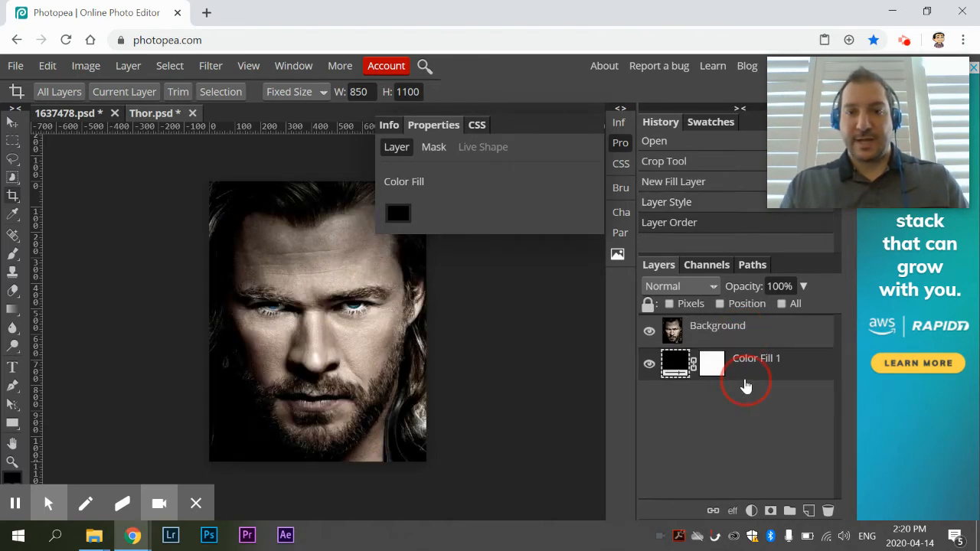
pyautogui.click(488, 163)
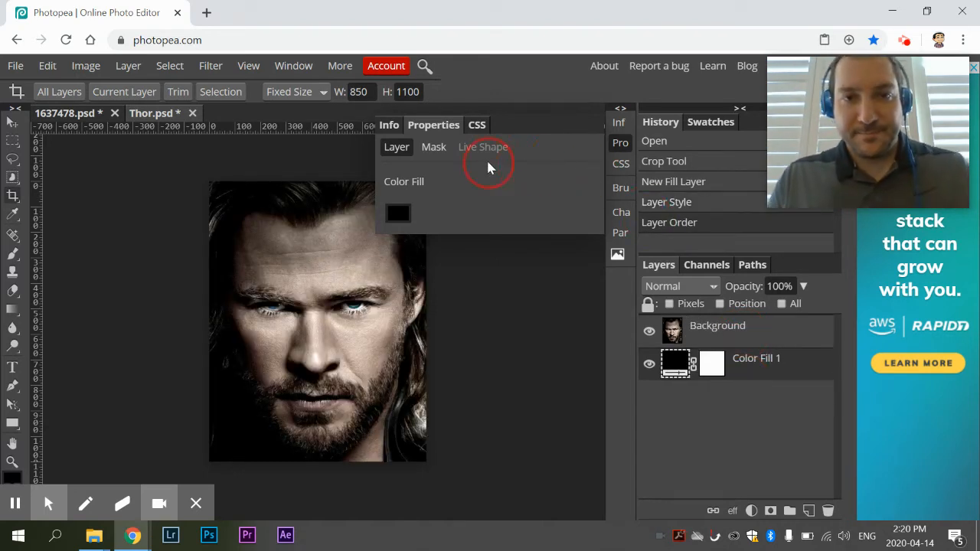
pyautogui.click(619, 145)
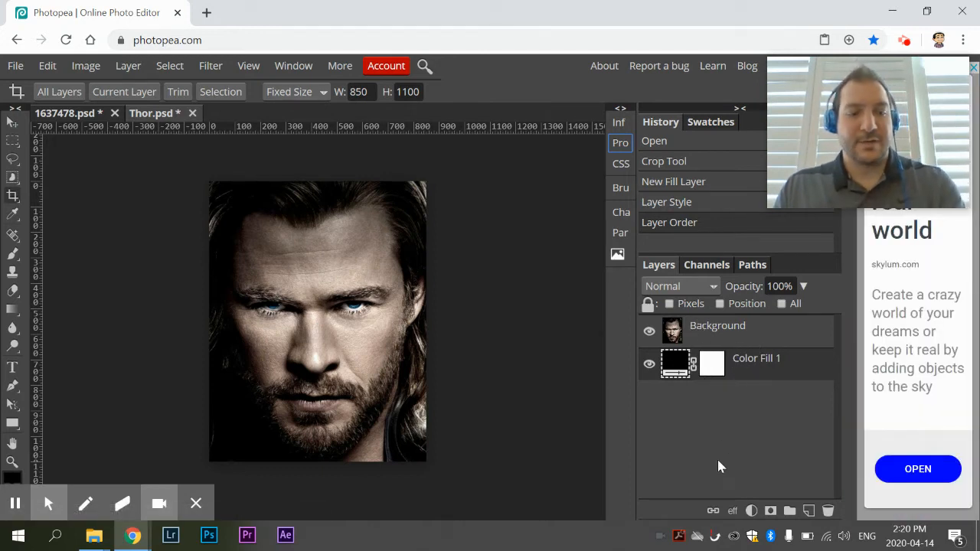
# Read Step 4 on splitting the image with ruler guides in the PDF, and return to Photopea.
pyautogui.hotkey('alt', 'Tab')
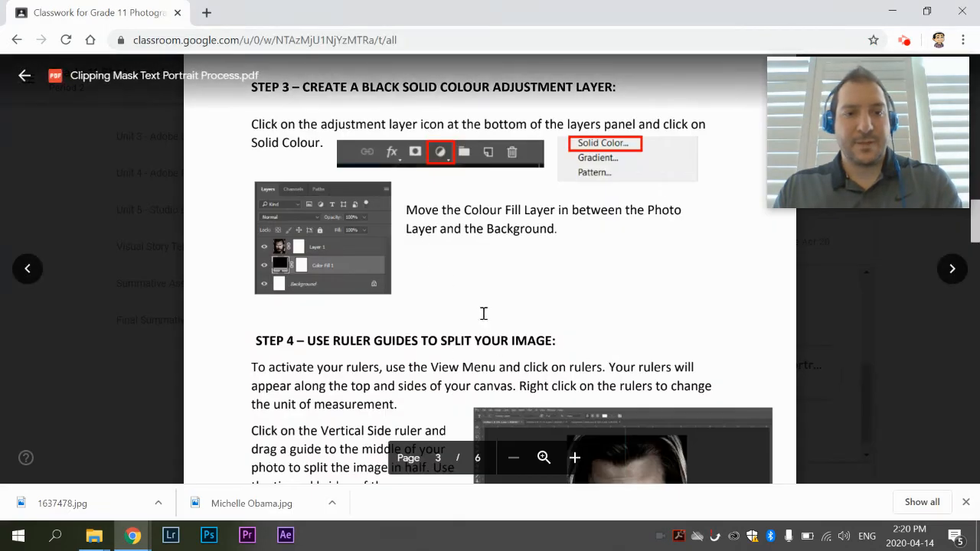
pyautogui.scroll(-3, 486, 310)
pyautogui.scroll(-1, 489, 322)
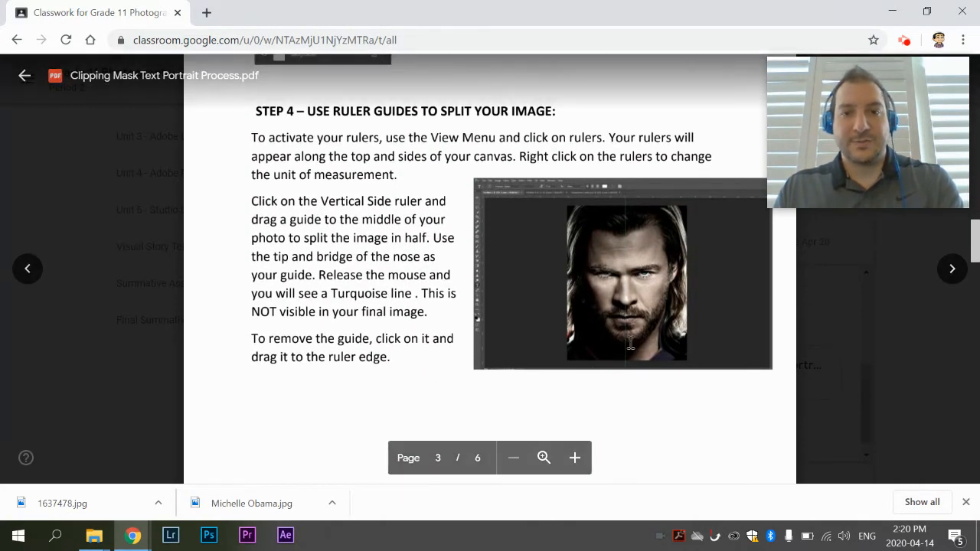
pyautogui.hotkey('alt', 'Tab')
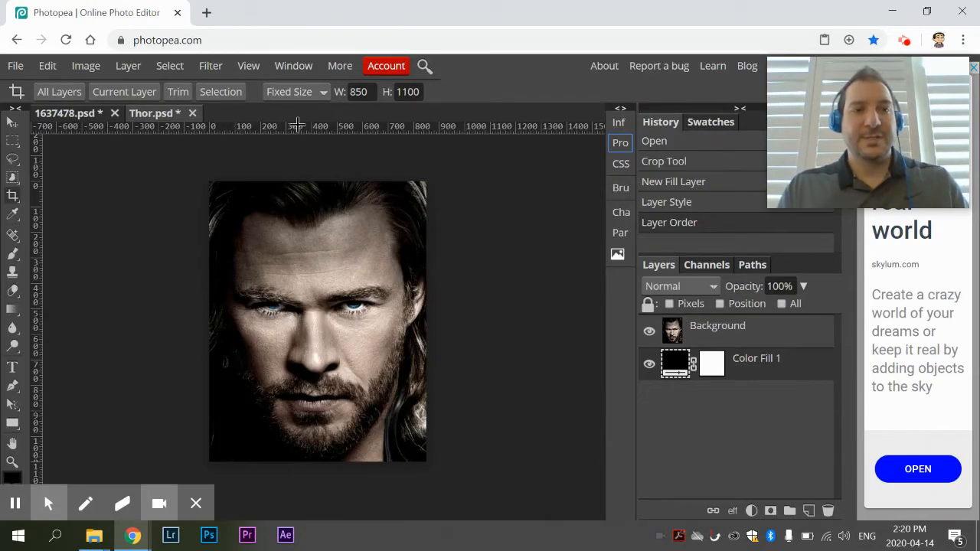
# Turn the canvas rulers off and on again.
pyautogui.click(305, 71)
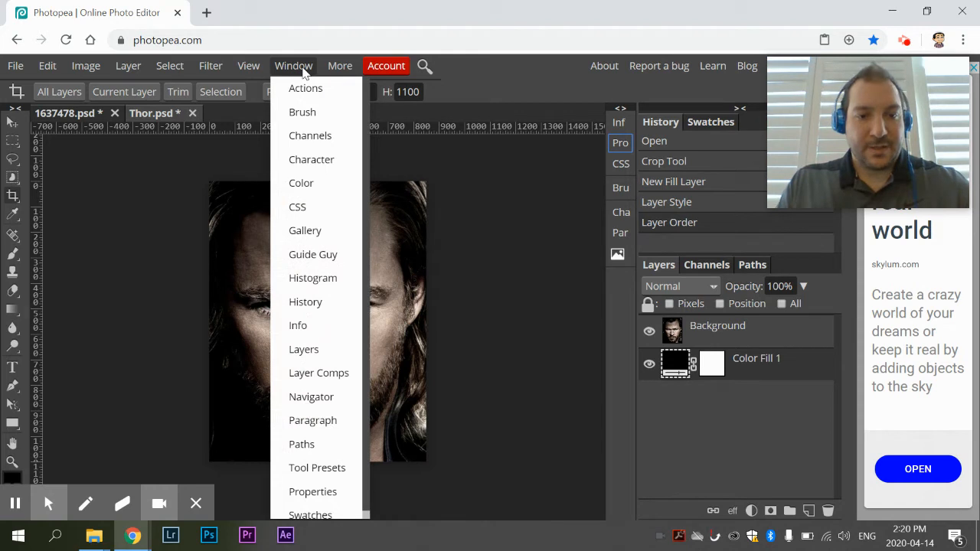
pyautogui.moveTo(250, 71)
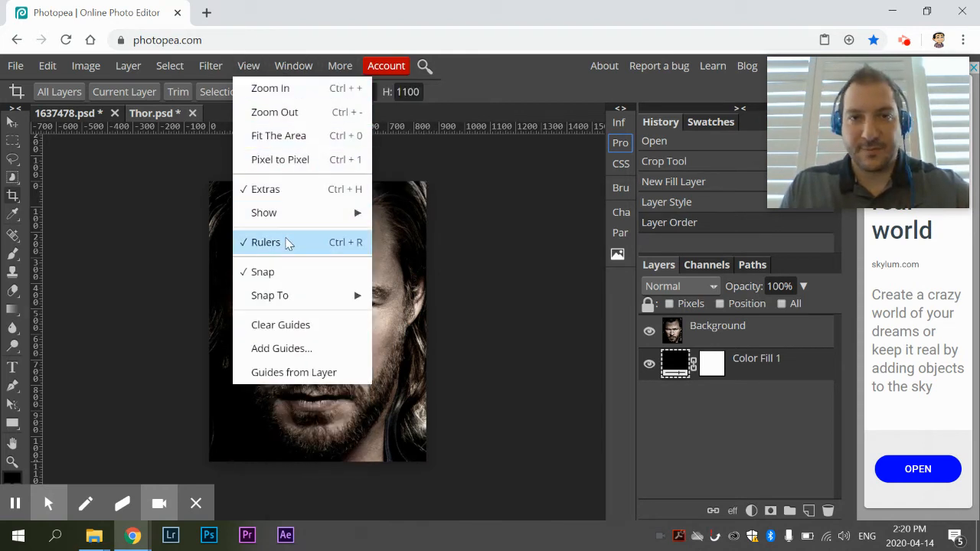
pyautogui.click(285, 244)
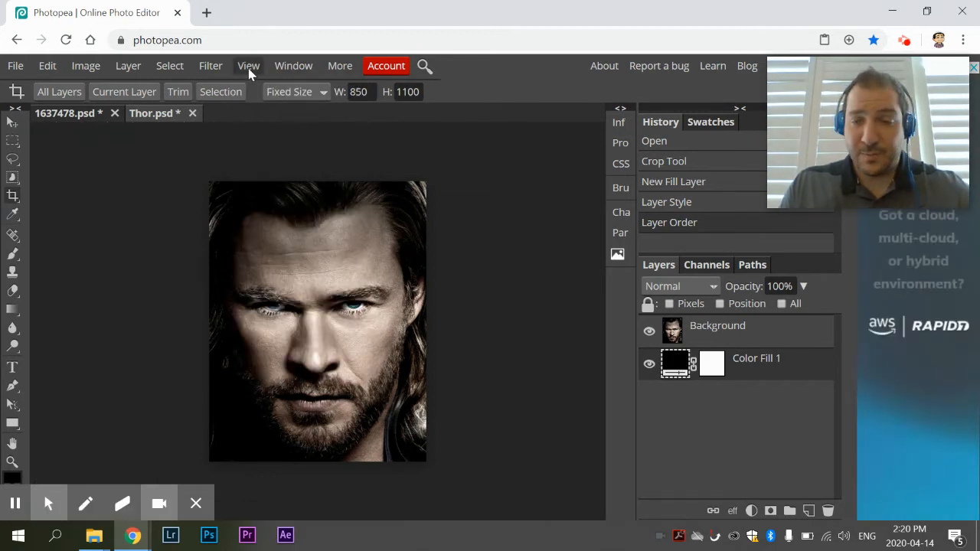
pyautogui.click(249, 66)
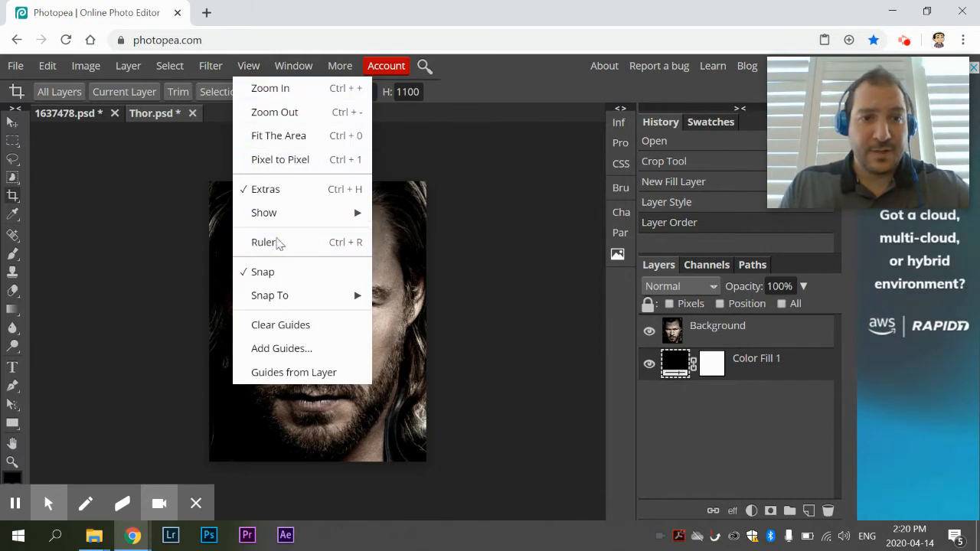
pyautogui.click(274, 241)
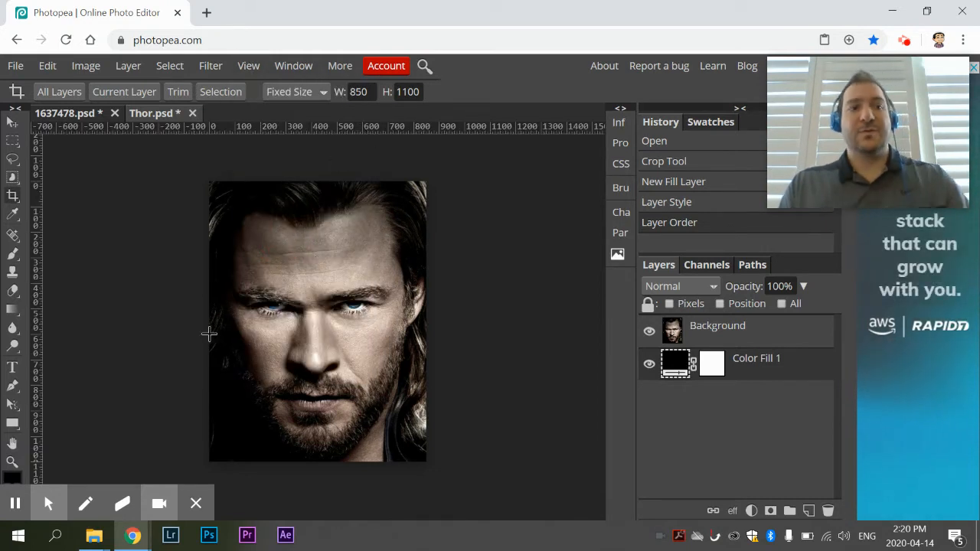
# Place a vertical ruler guide at about X 406 px, along the bridge and tip of the nose.
pyautogui.click(37, 316)
pyautogui.moveTo(37, 316); pyautogui.dragTo(313, 330)
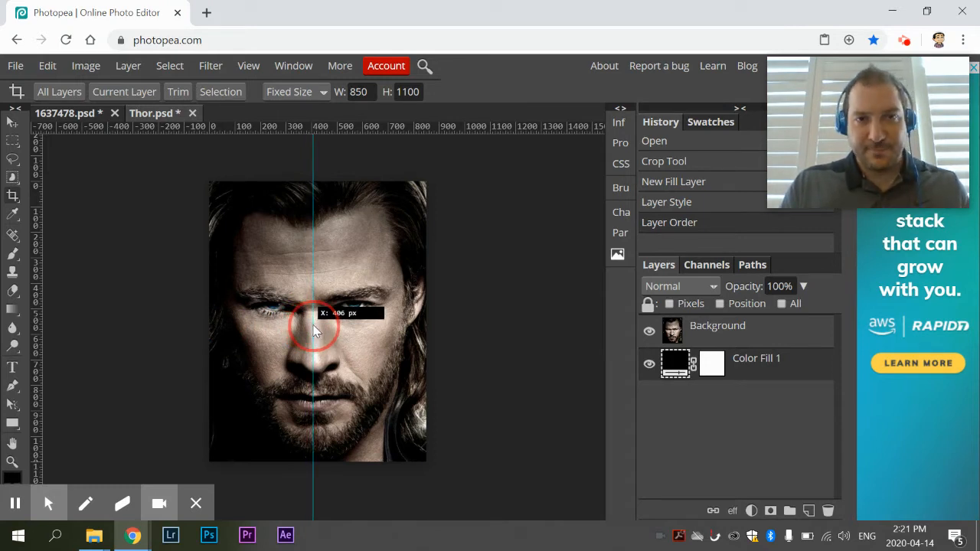
pyautogui.moveTo(314, 330); pyautogui.dragTo(314, 330)
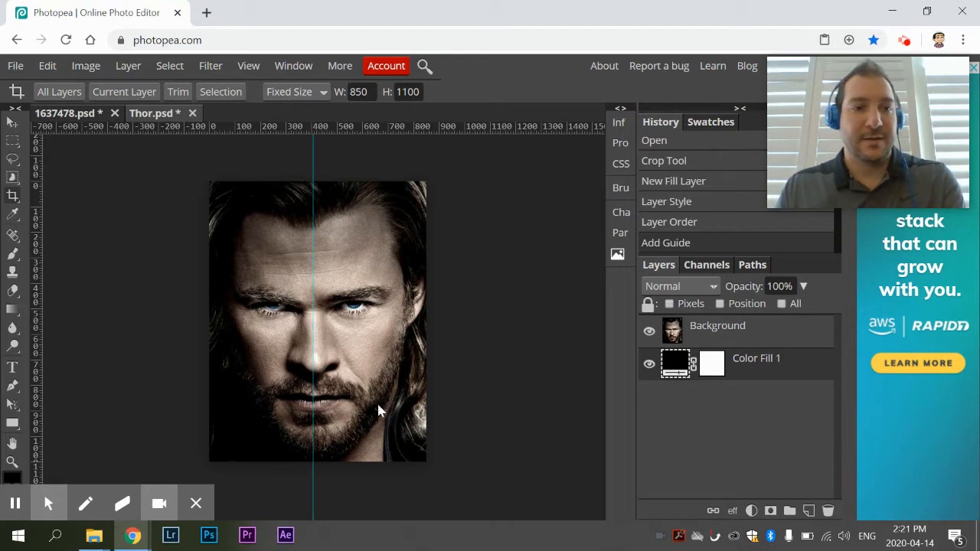
# Read Step 5 on copying half of the face for the clipping mask in the PDF, and return to Photopea.
pyautogui.hotkey('alt', 'Tab')
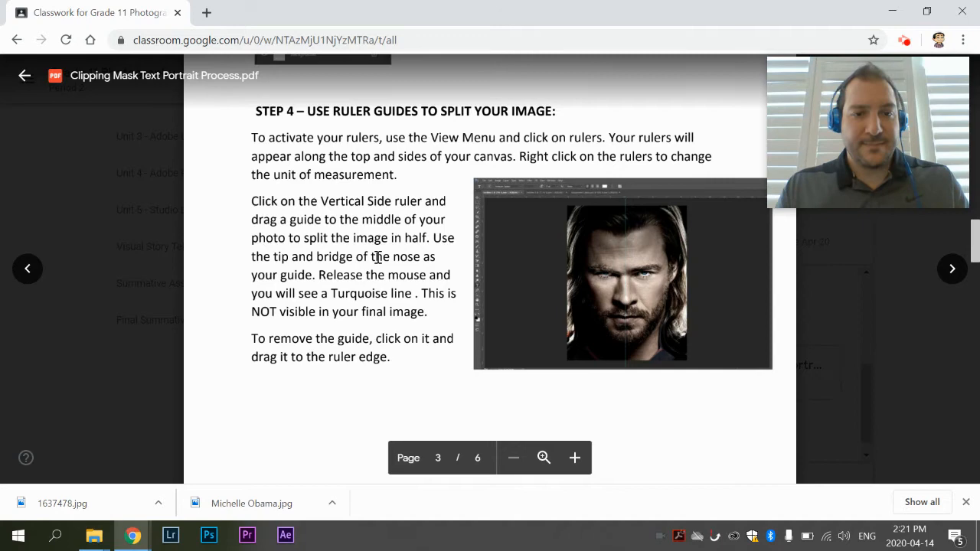
pyautogui.scroll(-6, 449, 268)
pyautogui.scroll(-1, 458, 276)
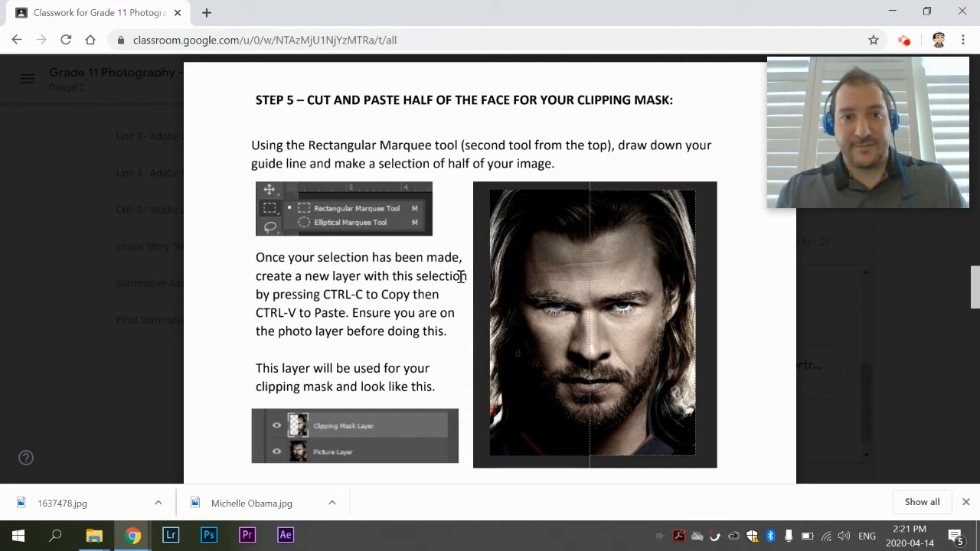
pyautogui.hotkey('alt', 'Tab')
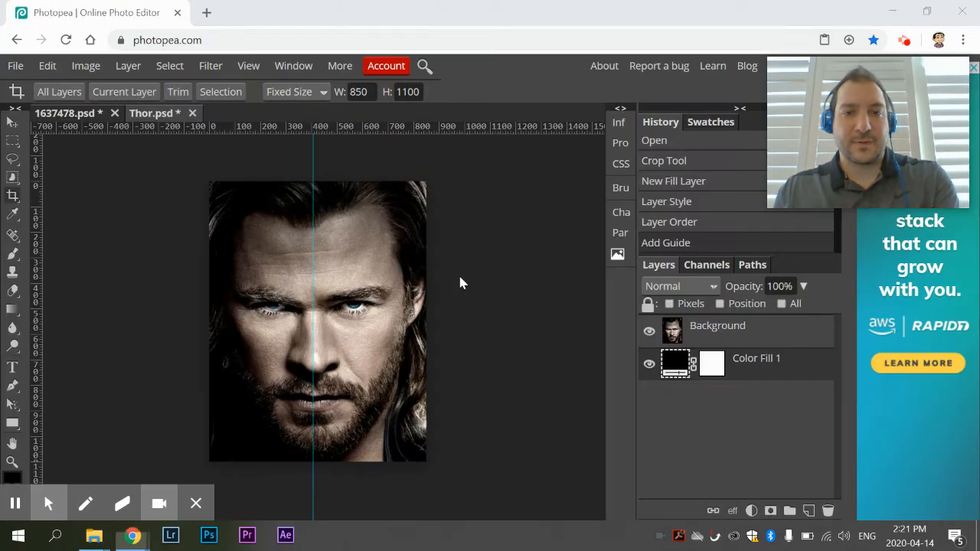
# Select the right half of the portrait with the Rectangular Marquee tool, from the vertical guide to the photo's edge.
pyautogui.click(9, 143)
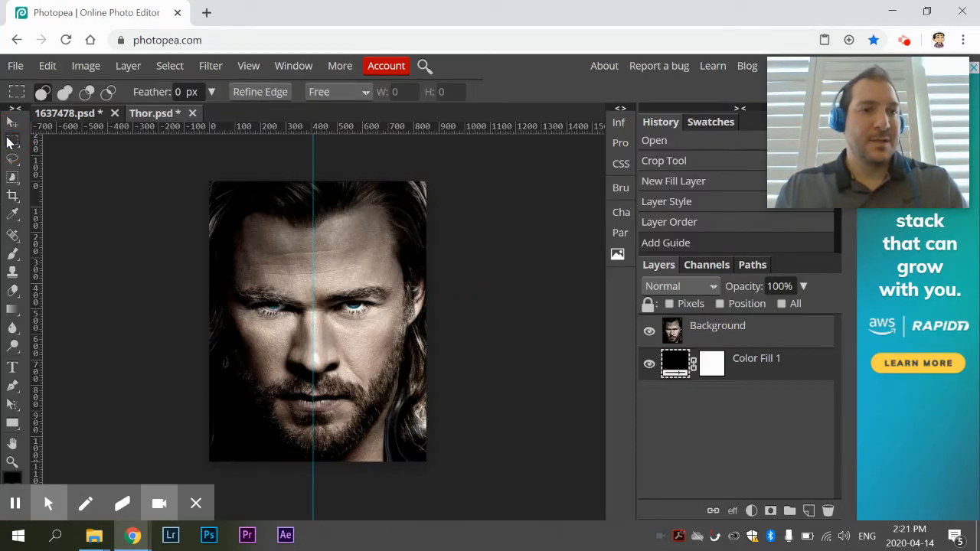
pyautogui.click(11, 142)
pyautogui.click(13, 146)
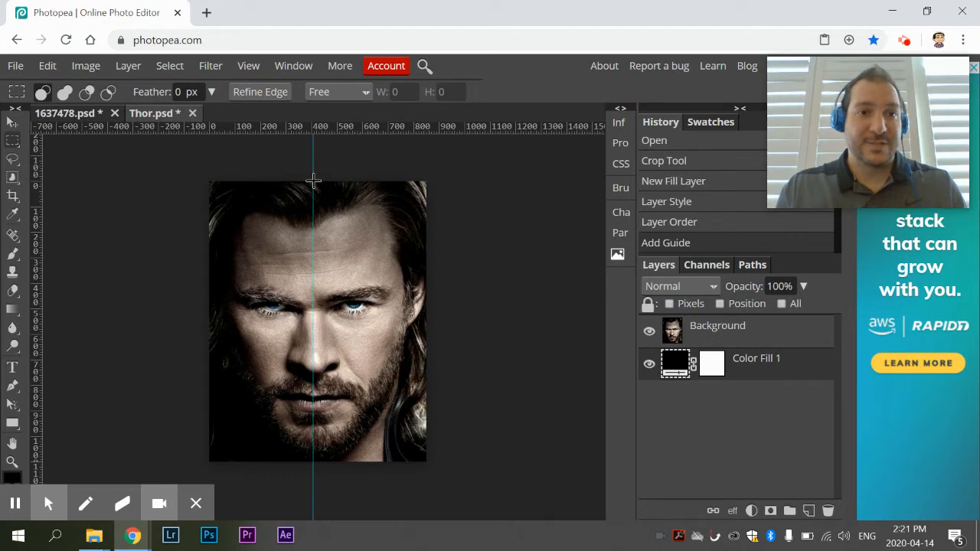
pyautogui.moveTo(313, 182); pyautogui.dragTo(480, 466)
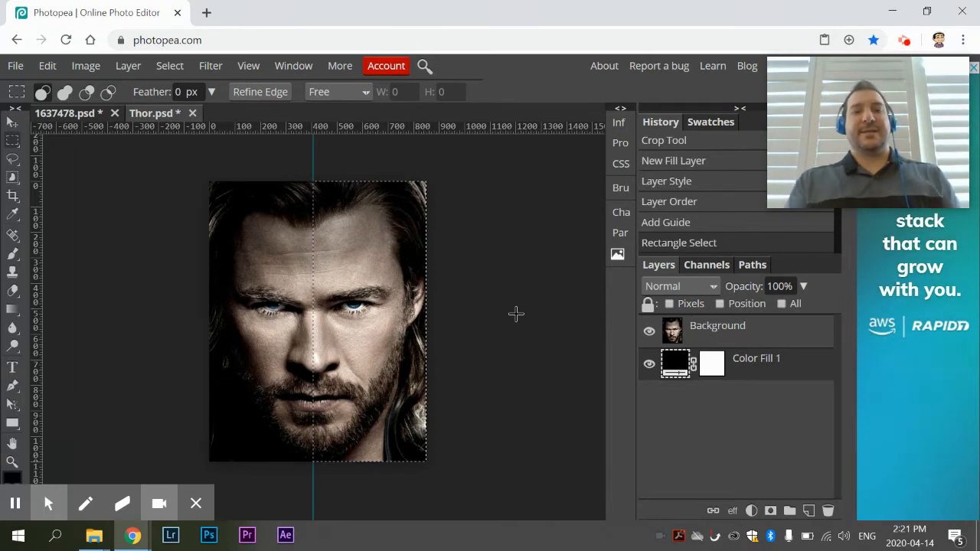
# Recheck Step 5 in the PDF, then copy the selected half face from the Background photo layer and paste it as a new layer.
pyautogui.hotkey('alt', 'Tab')
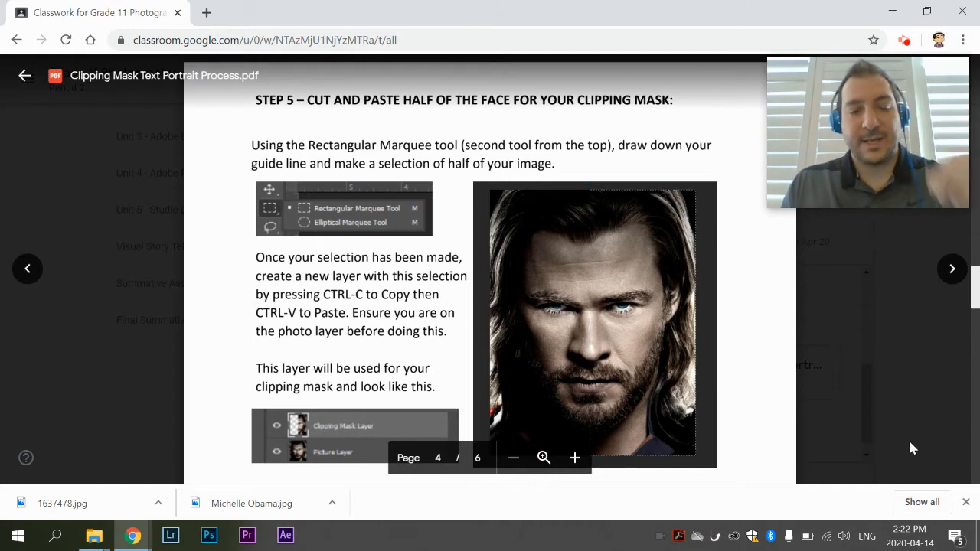
pyautogui.hotkey('alt', 'Tab')
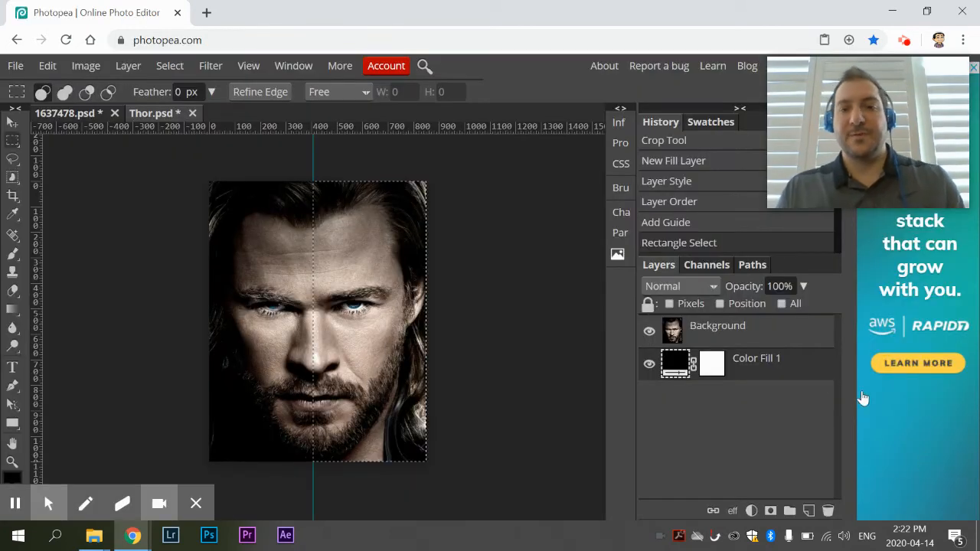
pyautogui.click(731, 342)
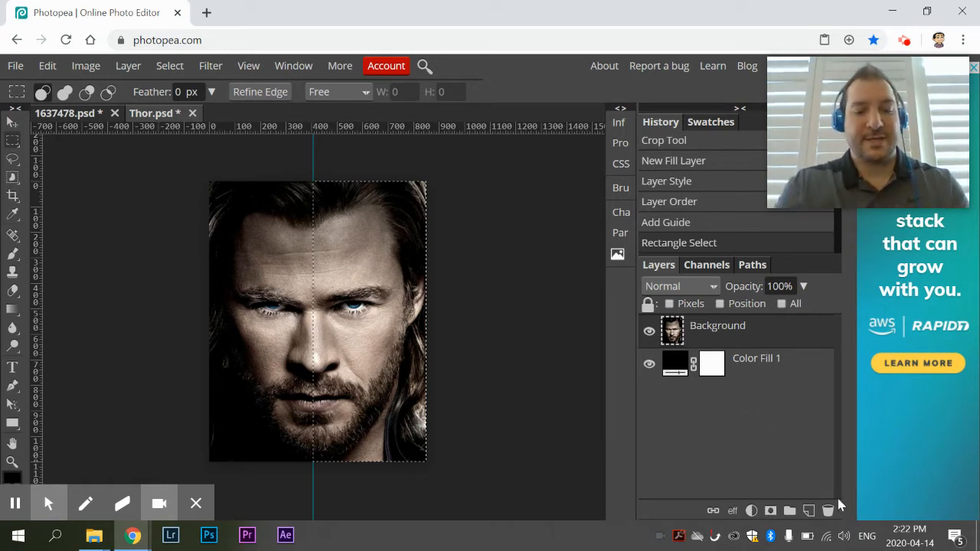
pyautogui.hotkey('ctrl', 'v')
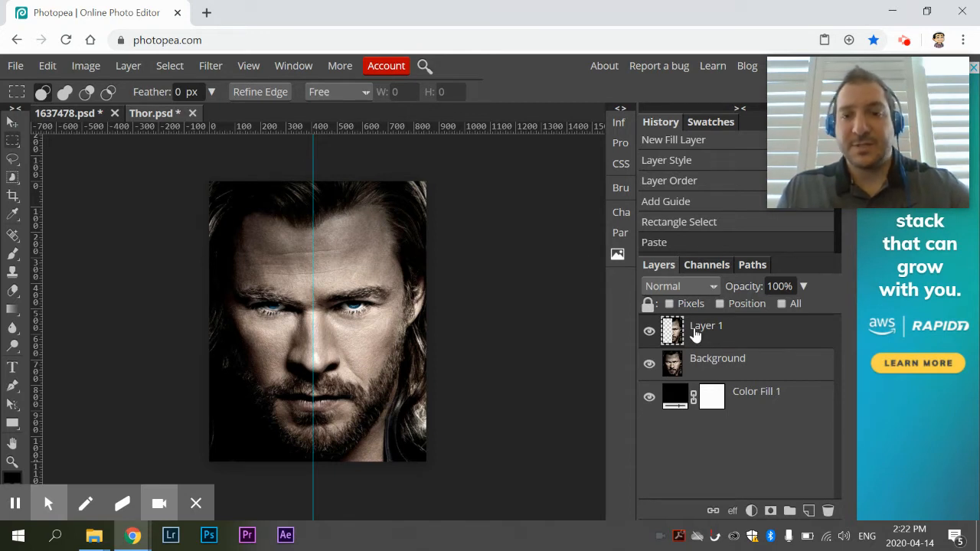
pyautogui.click(714, 367)
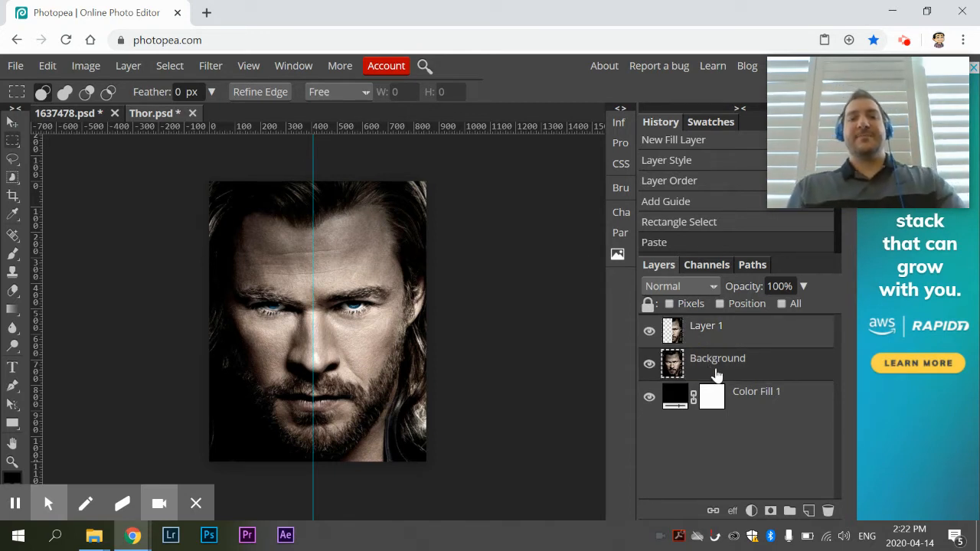
pyautogui.click(758, 403)
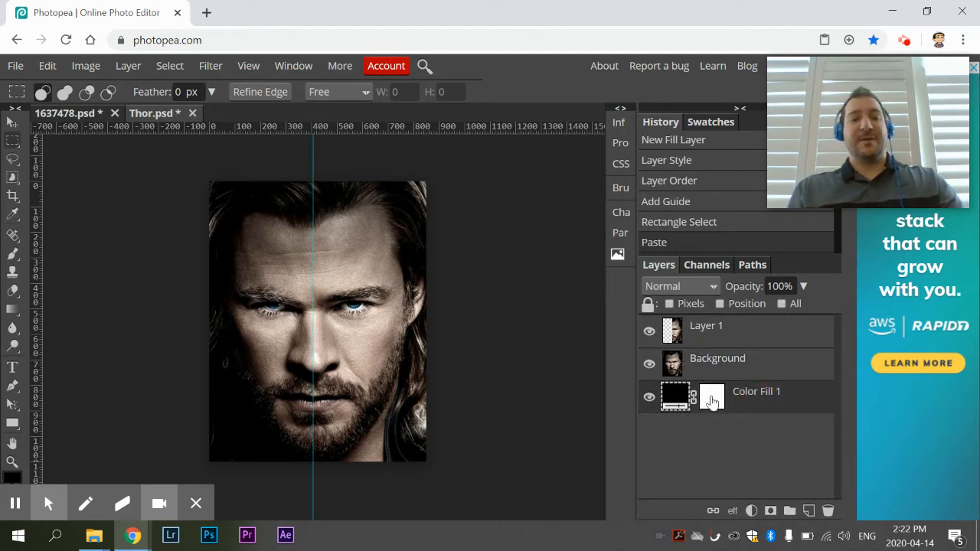
pyautogui.click(700, 332)
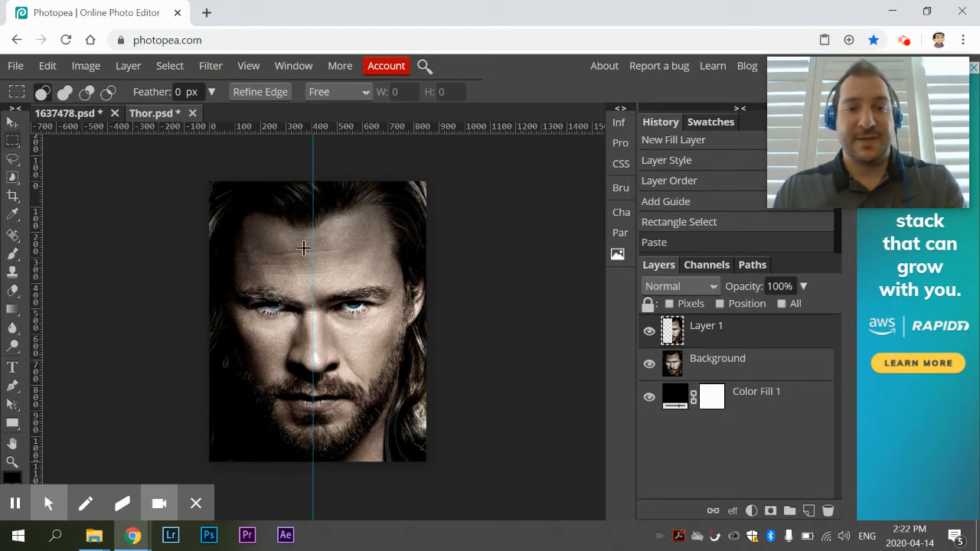
pyautogui.click(778, 372)
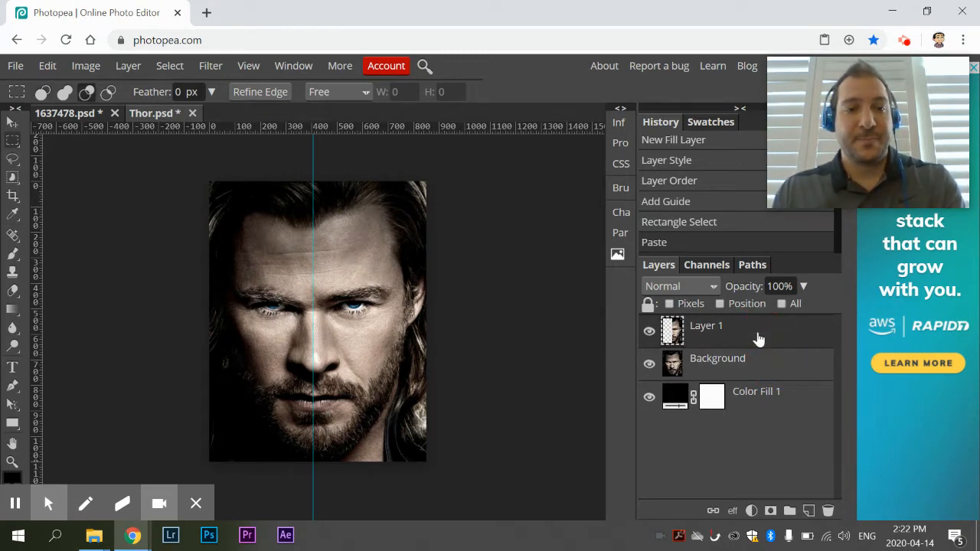
# Read Step 6 on hiding the clipping mask side of the face in the PDF, and return to Photopea.
pyautogui.hotkey('alt', 'Tab')
pyautogui.scroll(-3, 576, 257)
pyautogui.scroll(-4, 576, 257)
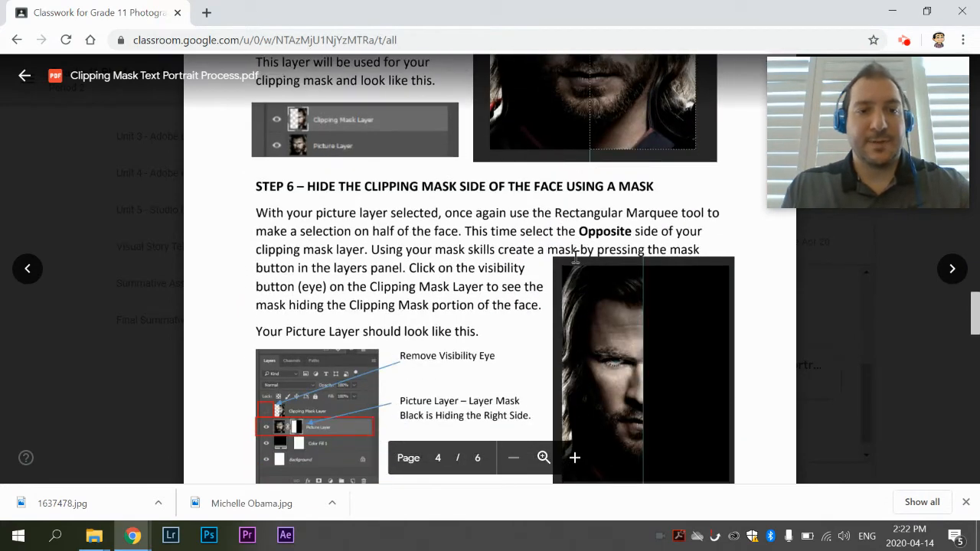
pyautogui.moveTo(310, 110); pyautogui.dragTo(570, 114)
pyautogui.click(571, 114)
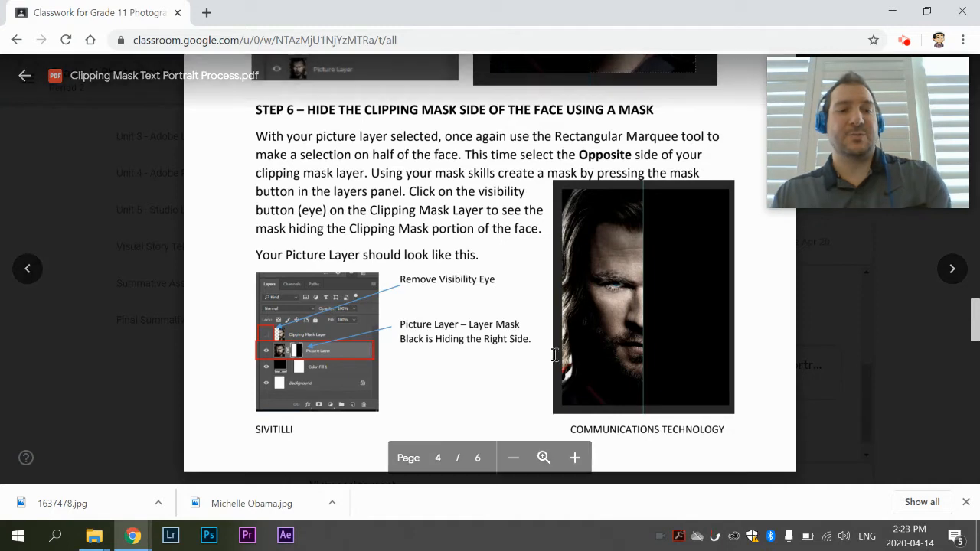
pyautogui.hotkey('alt', 'Tab')
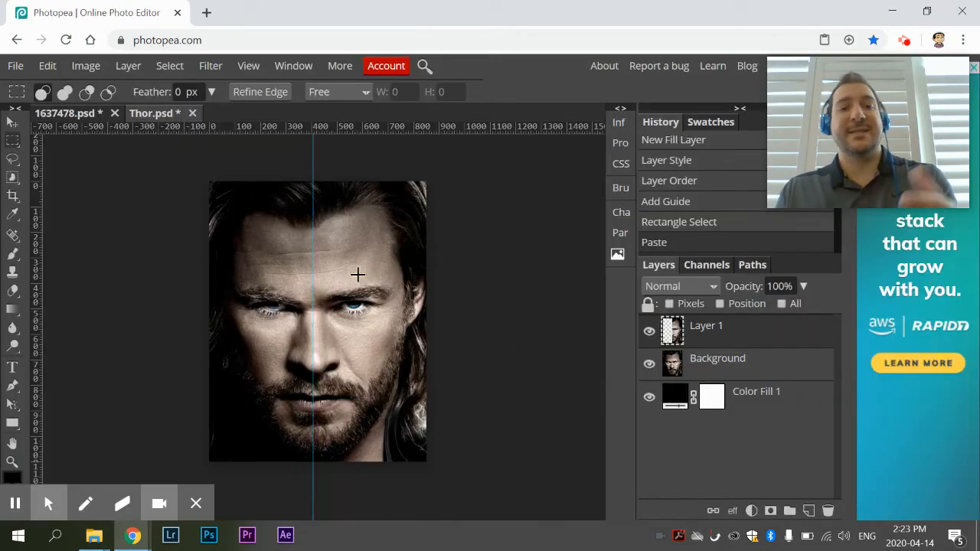
# Select the left half of the portrait with the Rectangular Marquee tool, from the photo's upper-left corner to the vertical guide.
pyautogui.rightClick(17, 142)
pyautogui.click(17, 142)
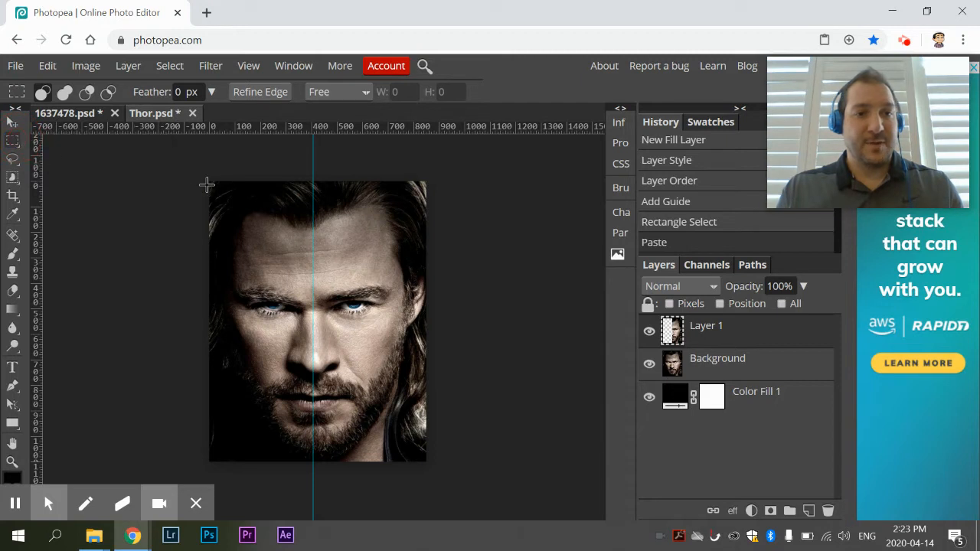
pyautogui.moveTo(209, 182); pyautogui.dragTo(313, 469)
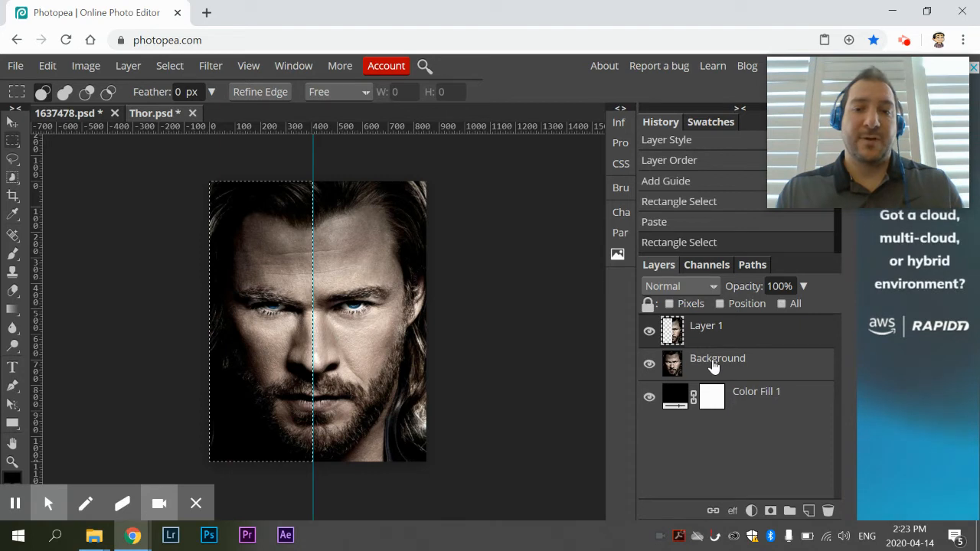
# Add a layer mask from the selection to the Background photo layer, and hide Layer 1.
pyautogui.click(708, 368)
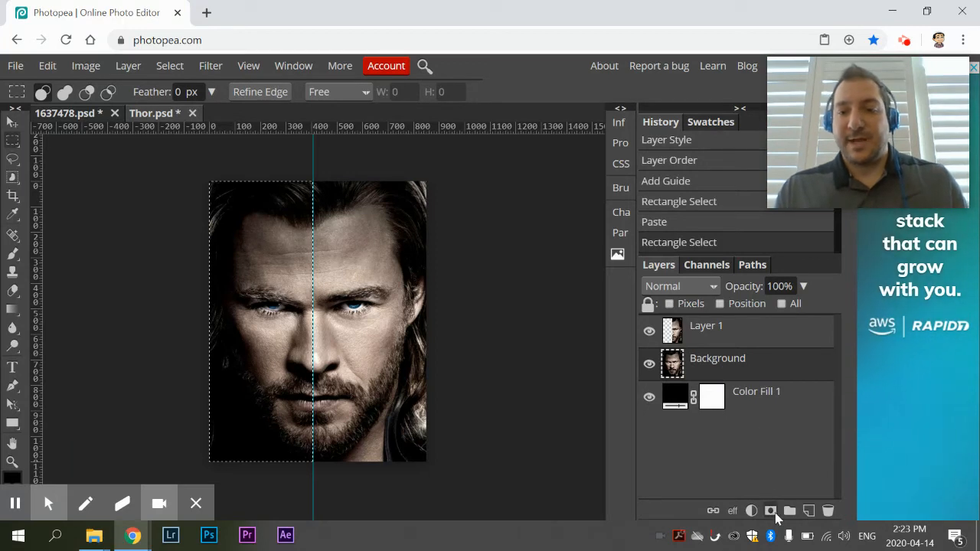
pyautogui.click(770, 513)
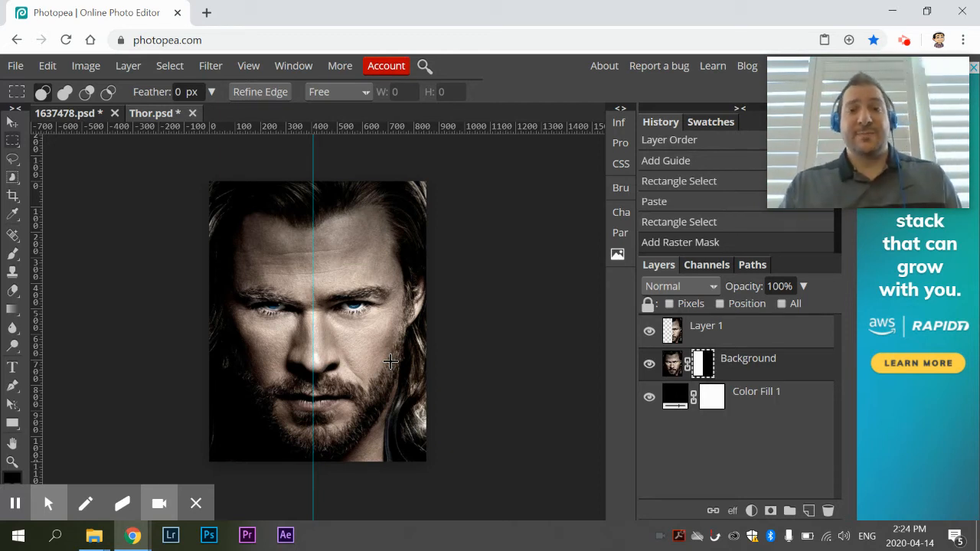
pyautogui.click(678, 341)
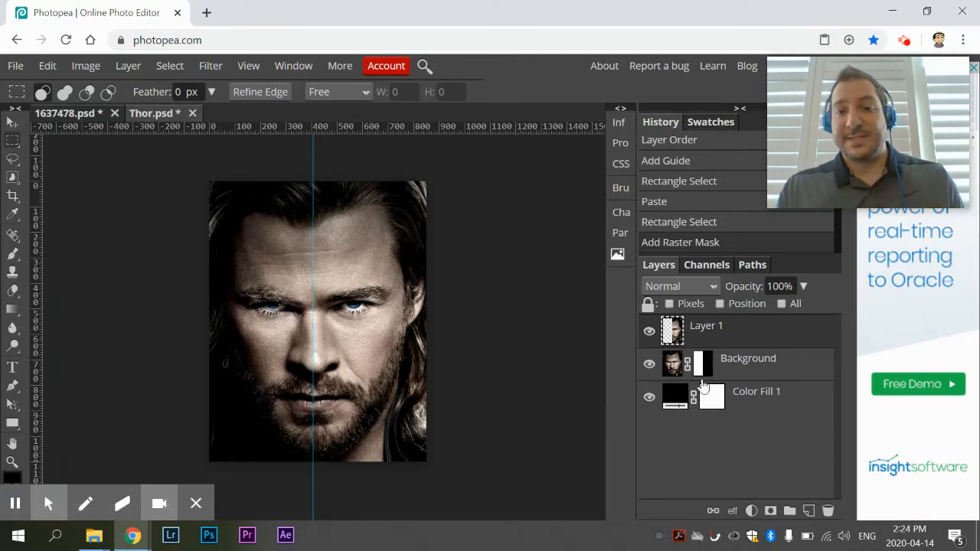
pyautogui.click(650, 335)
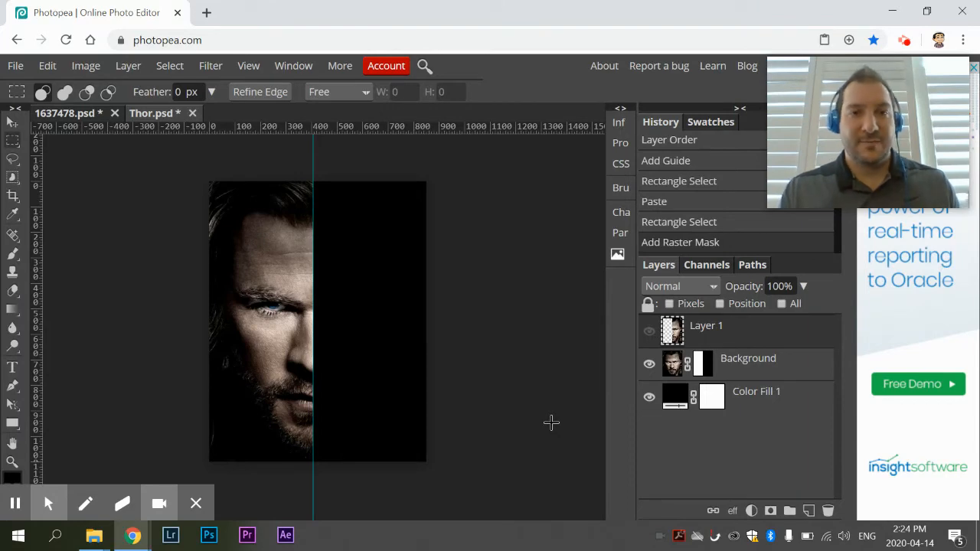
# Read Step 7 on creating the text in the PDF, and return to Photopea.
pyautogui.hotkey('alt', 'Tab')
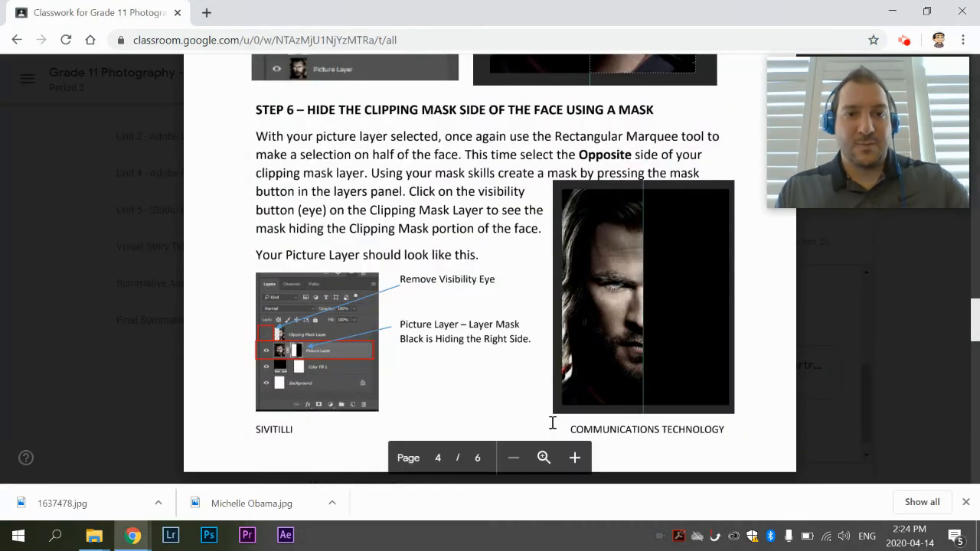
pyautogui.scroll(-5, 459, 421)
pyautogui.scroll(-2, 465, 426)
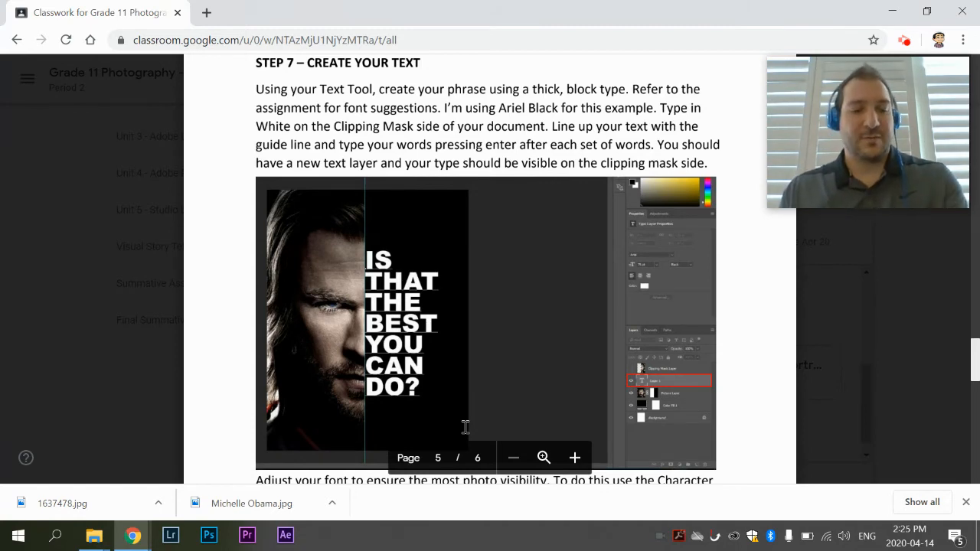
pyautogui.hotkey('alt', 'Tab')
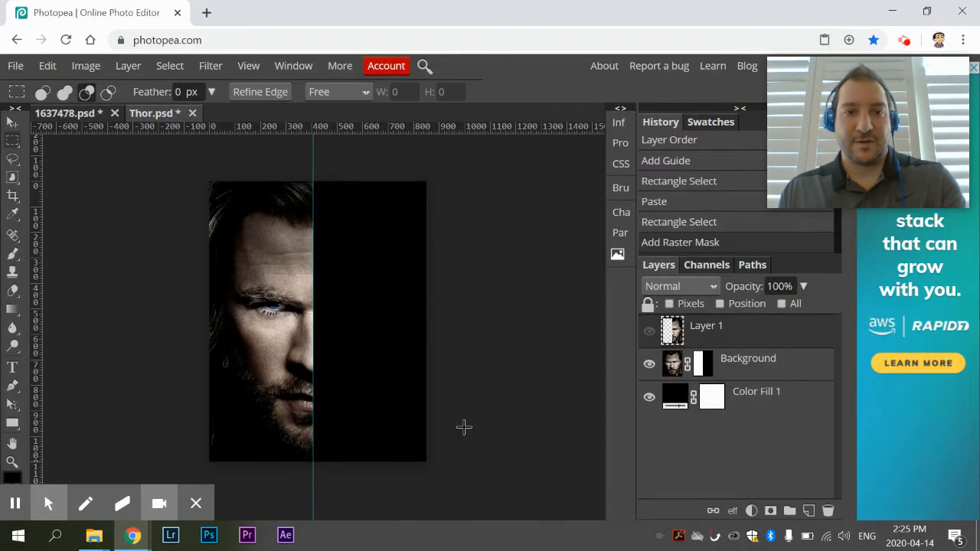
# Set up the Type tool with the DayPosterBlack font and white (ffffff) as the text colour.
pyautogui.click(14, 368)
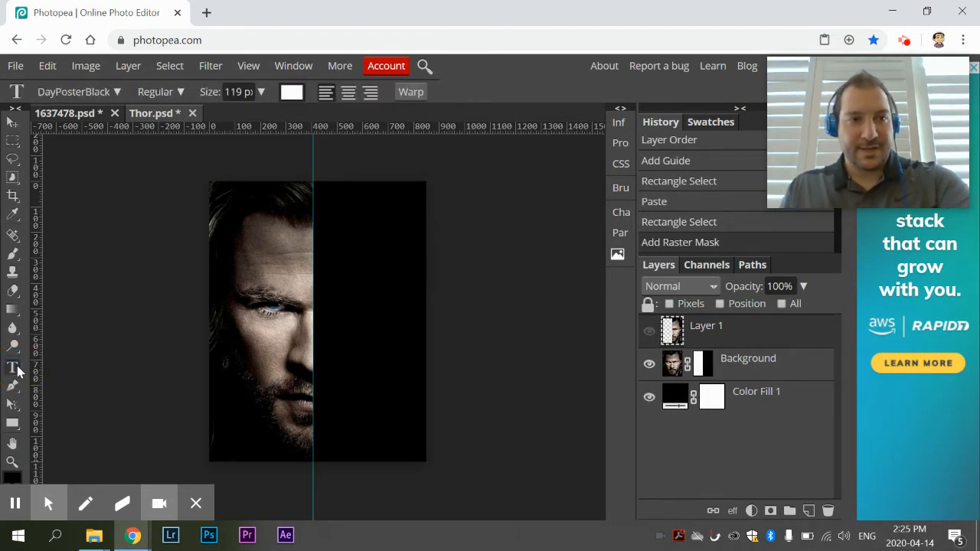
pyautogui.click(118, 92)
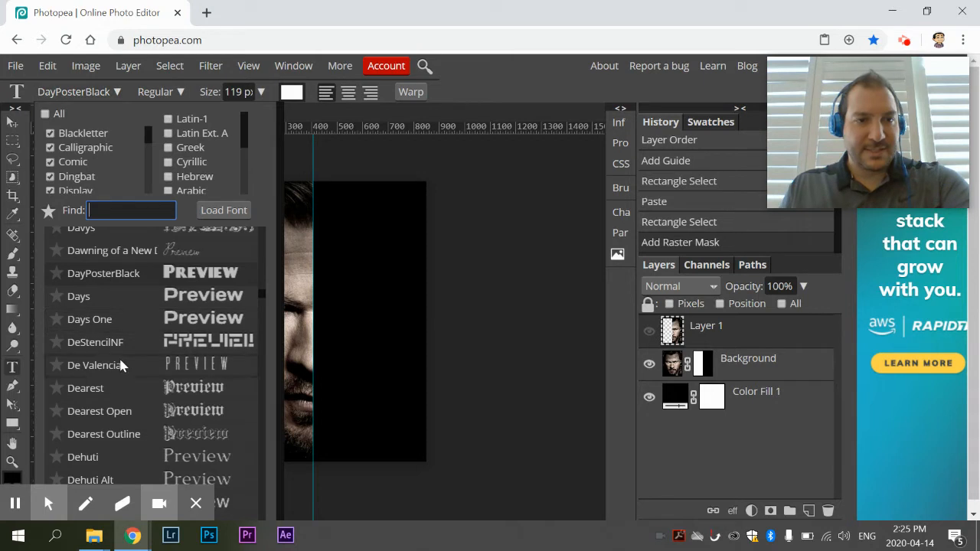
pyautogui.scroll(1, 128, 268)
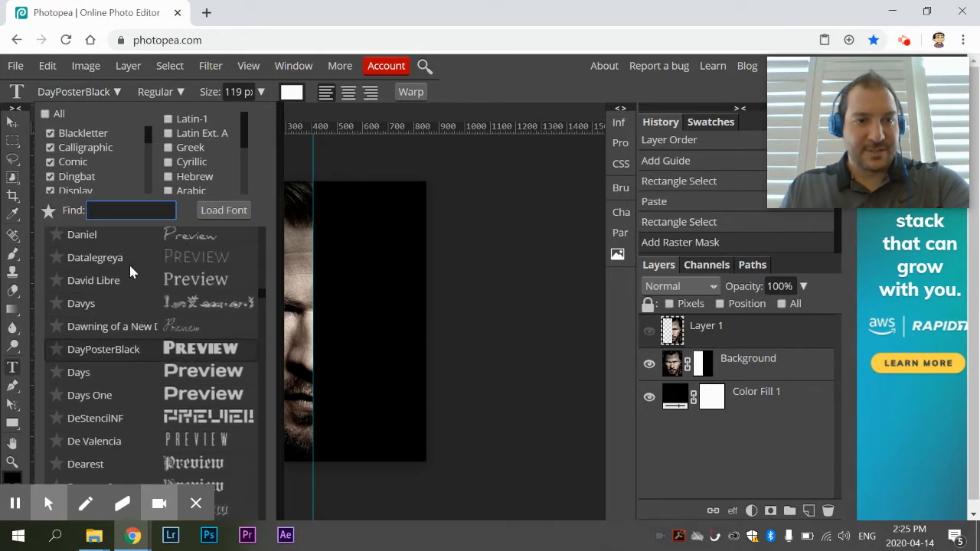
pyautogui.click(127, 351)
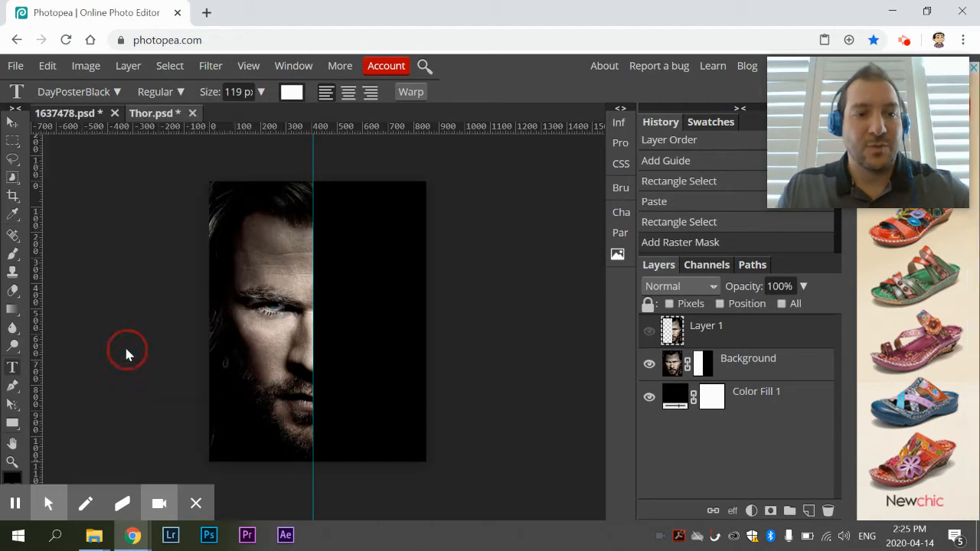
pyautogui.click(291, 93)
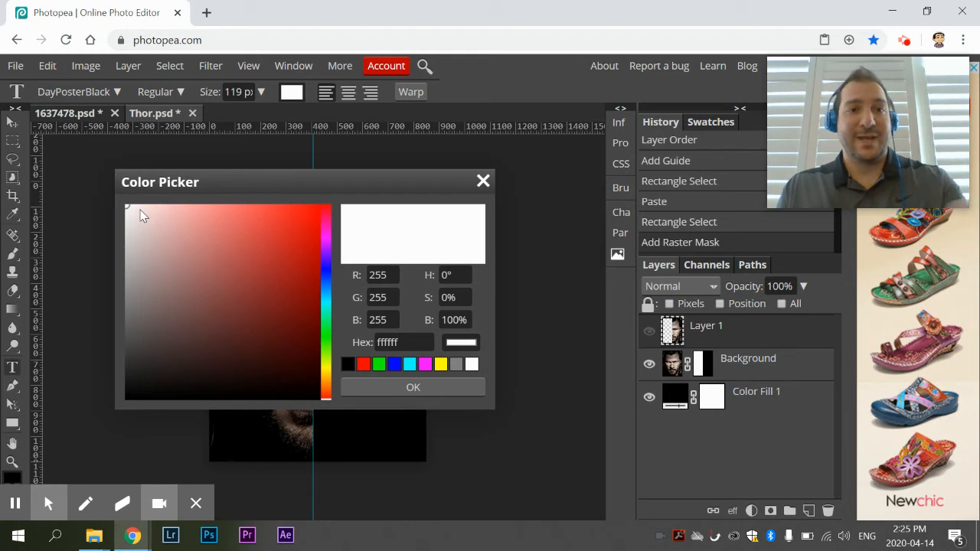
pyautogui.click(425, 389)
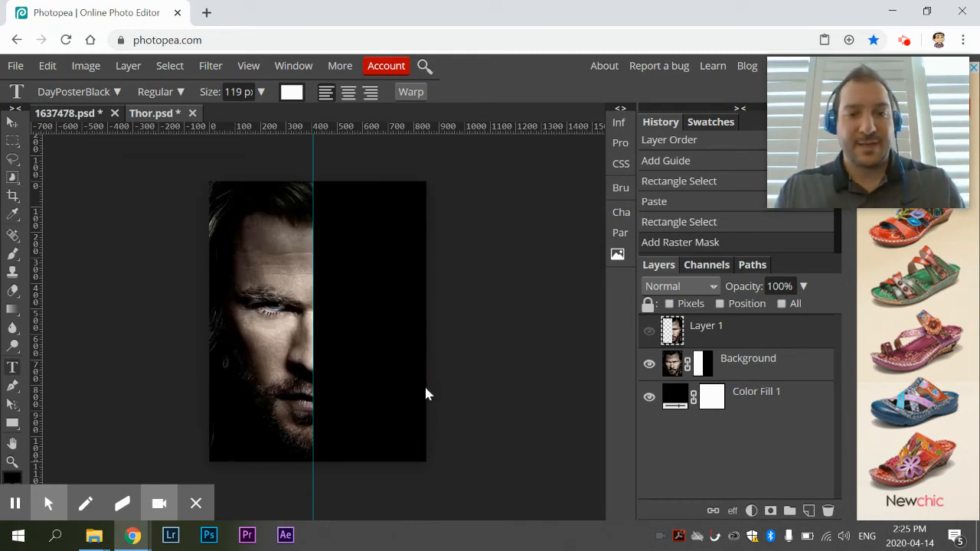
# Start a text layer near the upper part of the black half, beside the guide, and set the font size to 150 px.
pyautogui.click(324, 238)
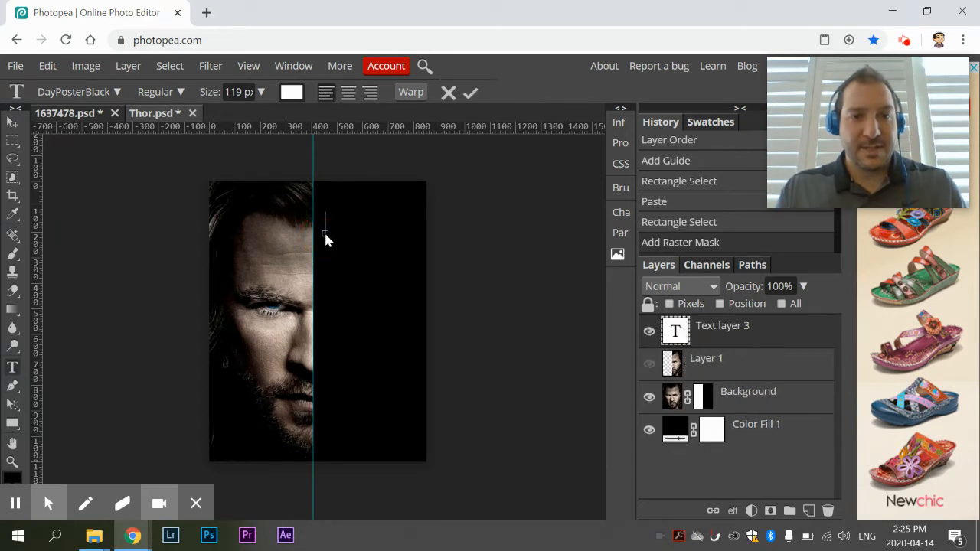
pyautogui.click(259, 93)
pyautogui.moveTo(261, 115); pyautogui.dragTo(226, 124)
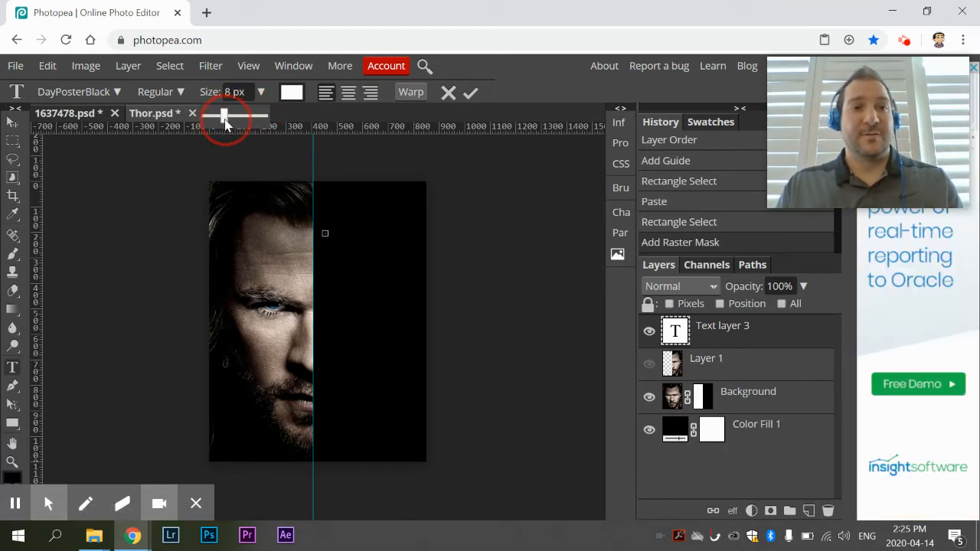
pyautogui.moveTo(226, 125); pyautogui.dragTo(273, 124)
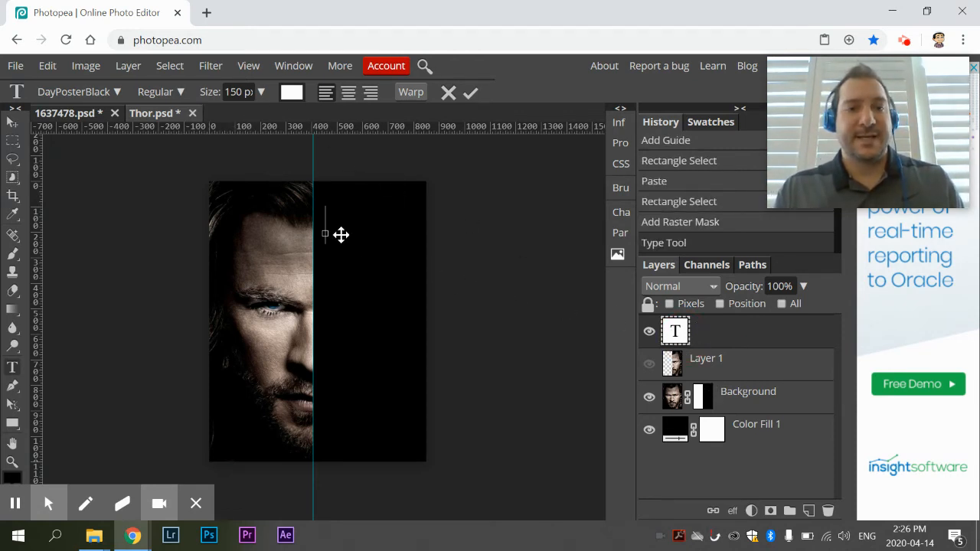
# Check the example phrase in Step 7 of the PDF, and return to the empty text layer in Photopea.
pyautogui.write('F')
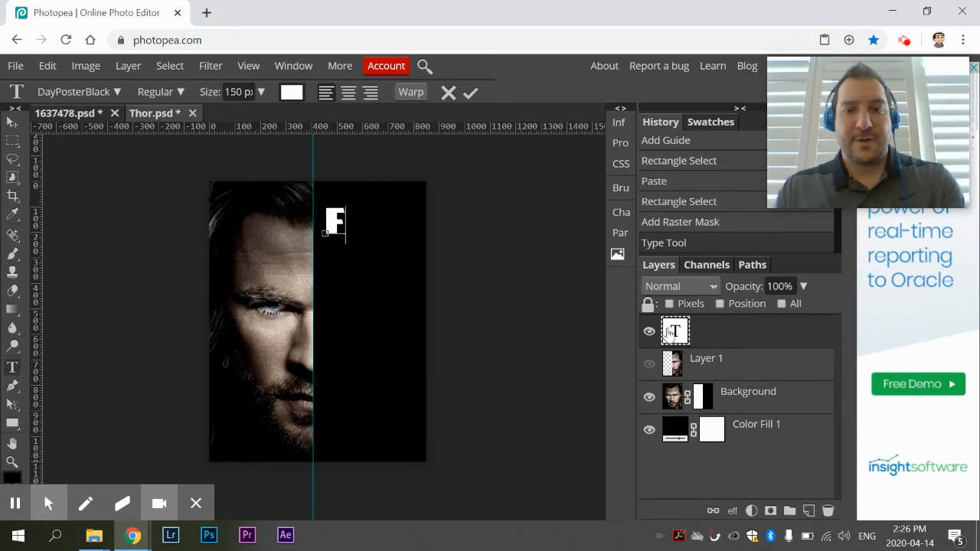
pyautogui.press('BackSpace')
pyautogui.hotkey('alt', 'Tab')
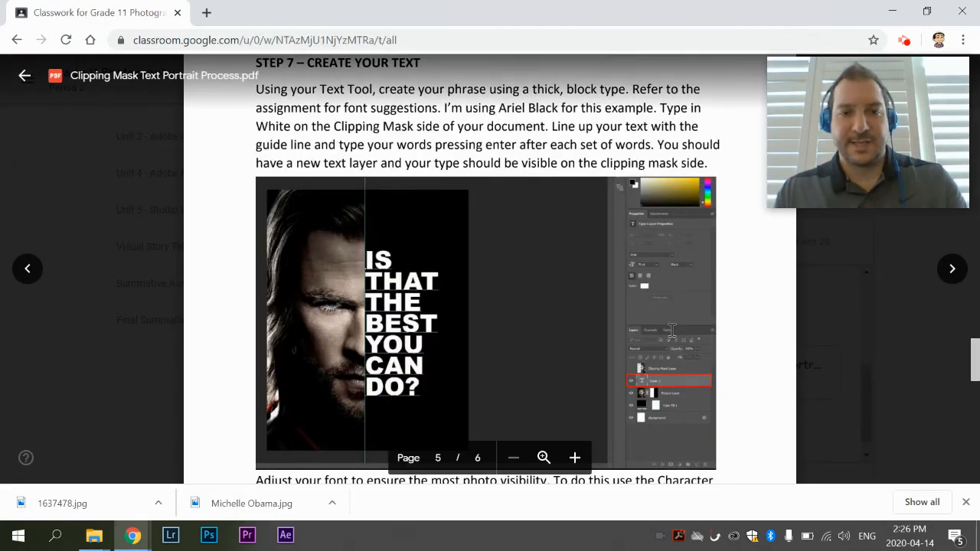
pyautogui.hotkey('alt', 'Tab')
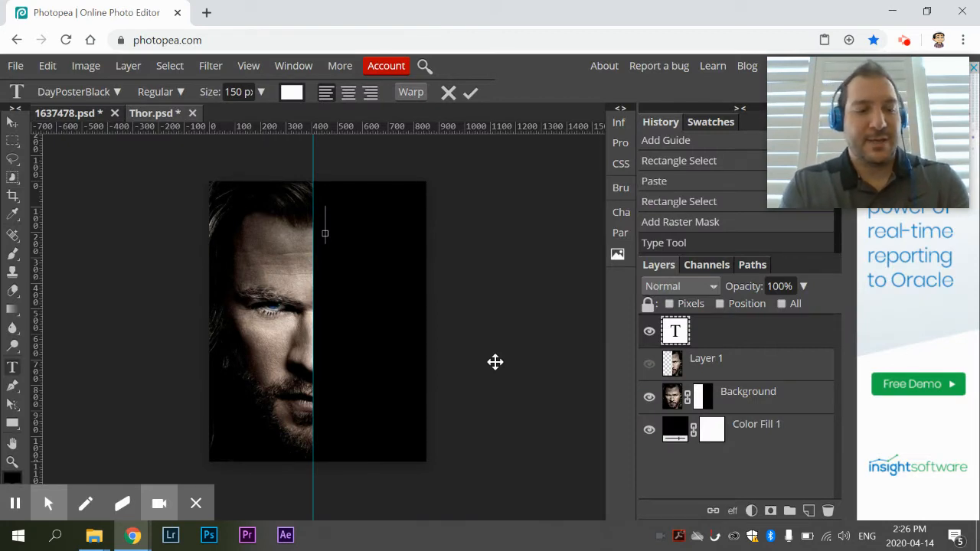
# Enter the first words of the phrase, IS, THAT and THE, each on its own line.
pyautogui.write('IS')
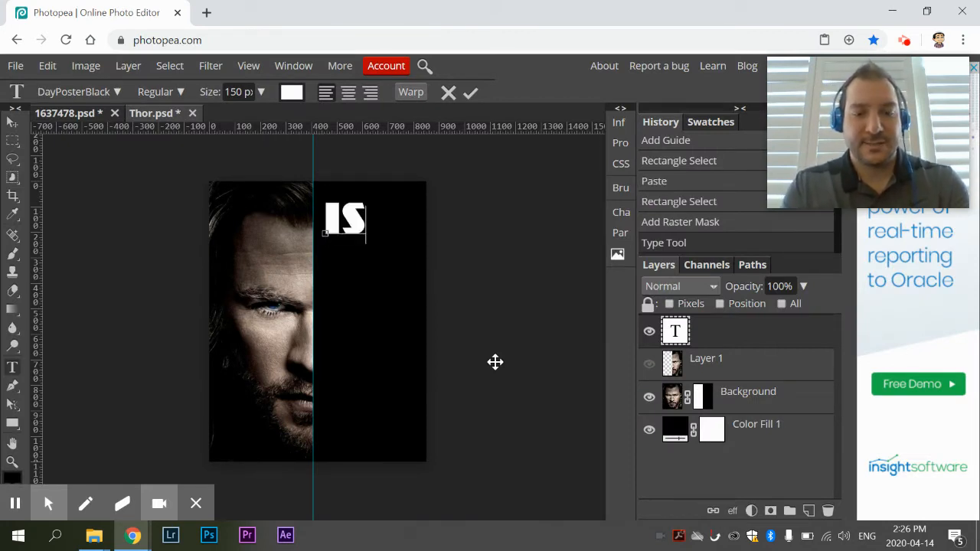
pyautogui.write('THAT')
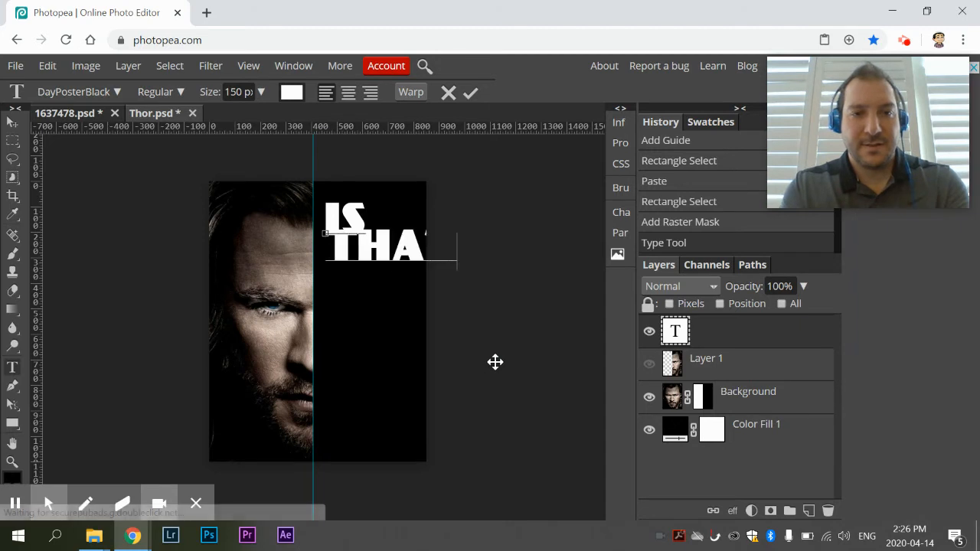
pyautogui.press('Return')
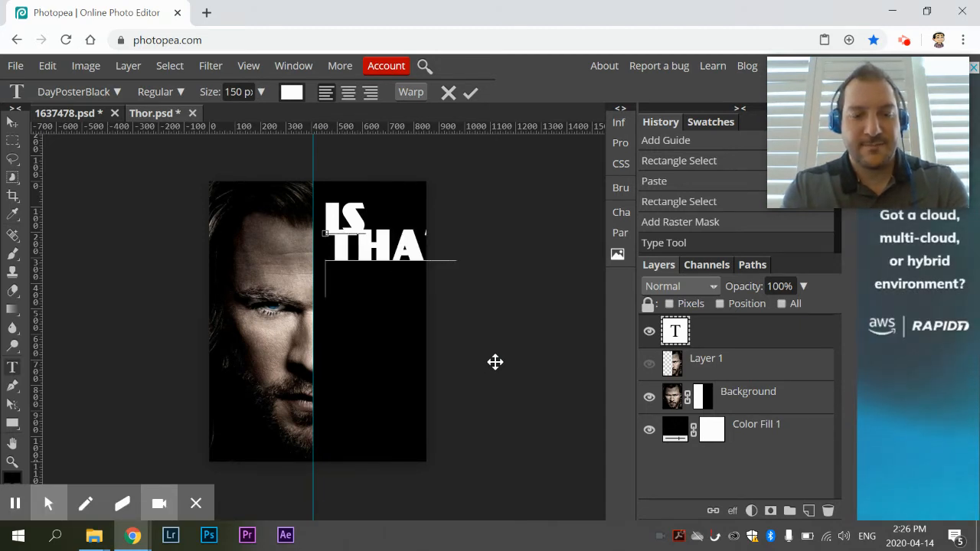
pyautogui.write('BEST')
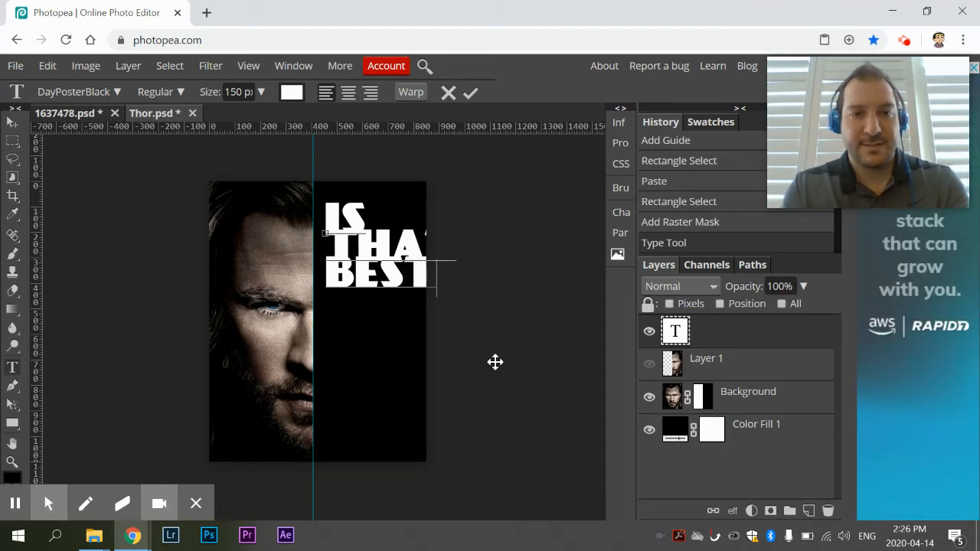
pyautogui.press('BackSpace')
pyautogui.press('BackSpace')
pyautogui.press('BackSpace')
pyautogui.press('BackSpace')
pyautogui.write('THE ')
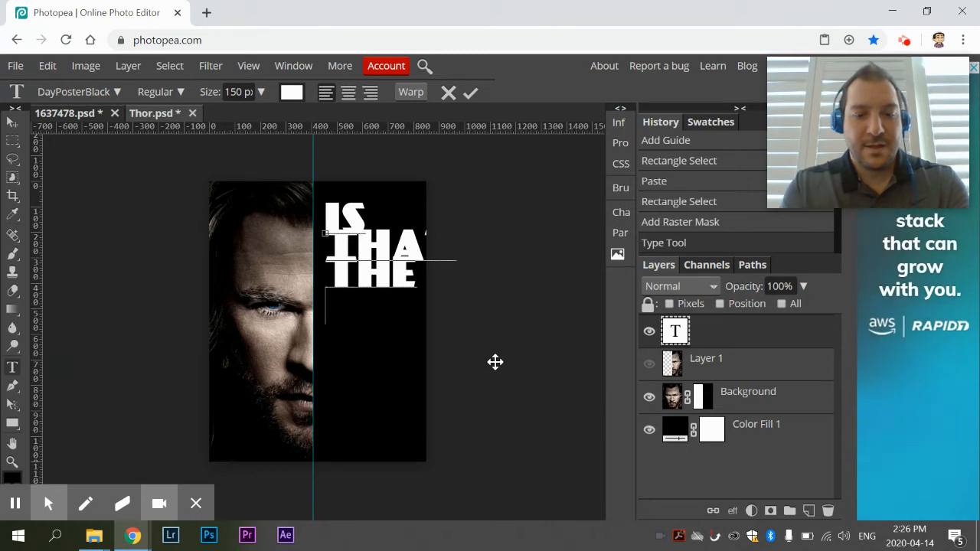
# Complete the phrase with BEST, YOU, CAN and DO? on separate lines, and commit the text layer.
pyautogui.write('BEST ')
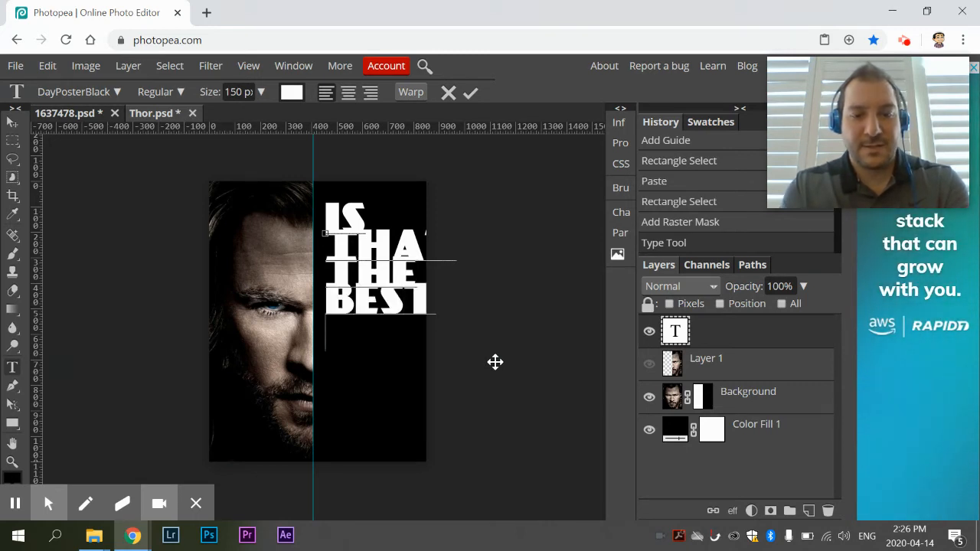
pyautogui.write('YOU')
pyautogui.press('Return')
pyautogui.write('CAN ')
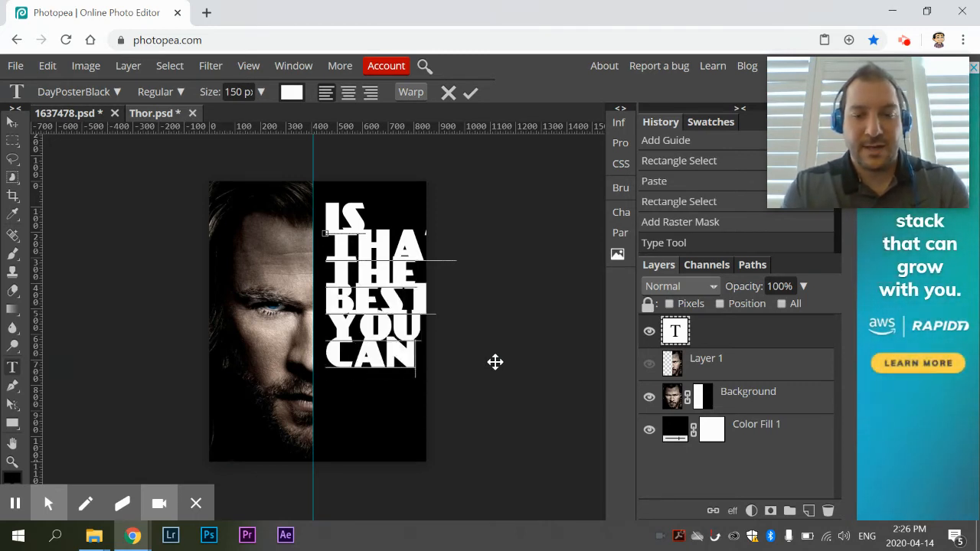
pyautogui.write('DO?')
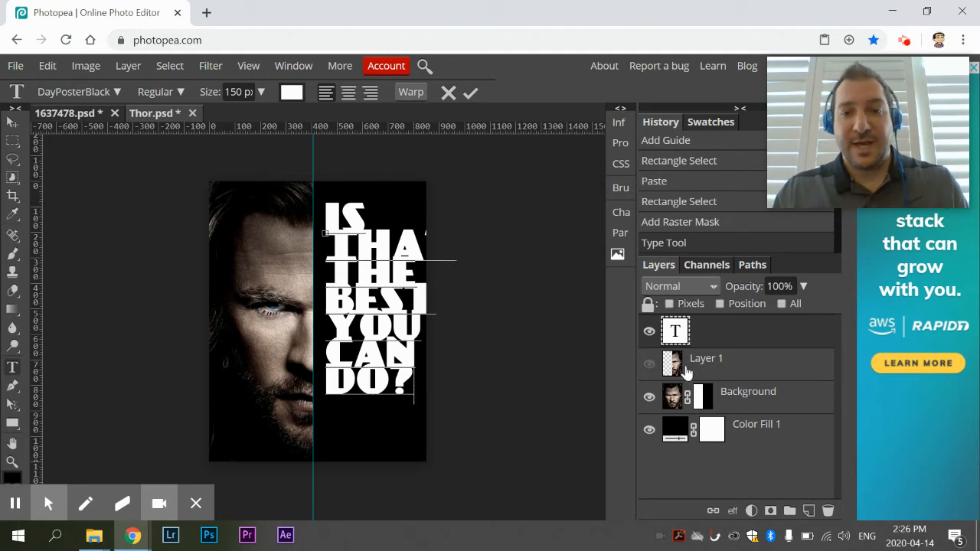
pyautogui.click(681, 337)
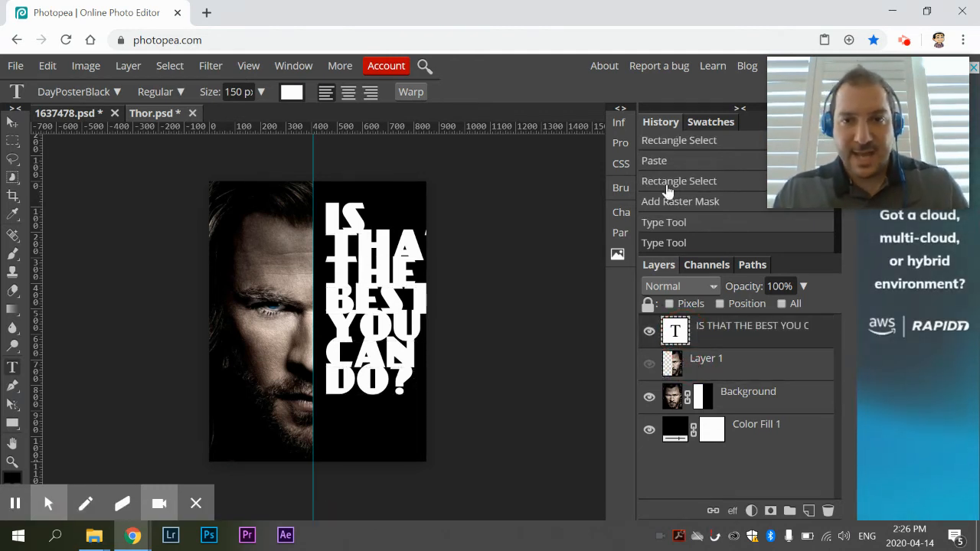
# Switch the phrase's line leading to Auto in its character settings.
pyautogui.click(626, 219)
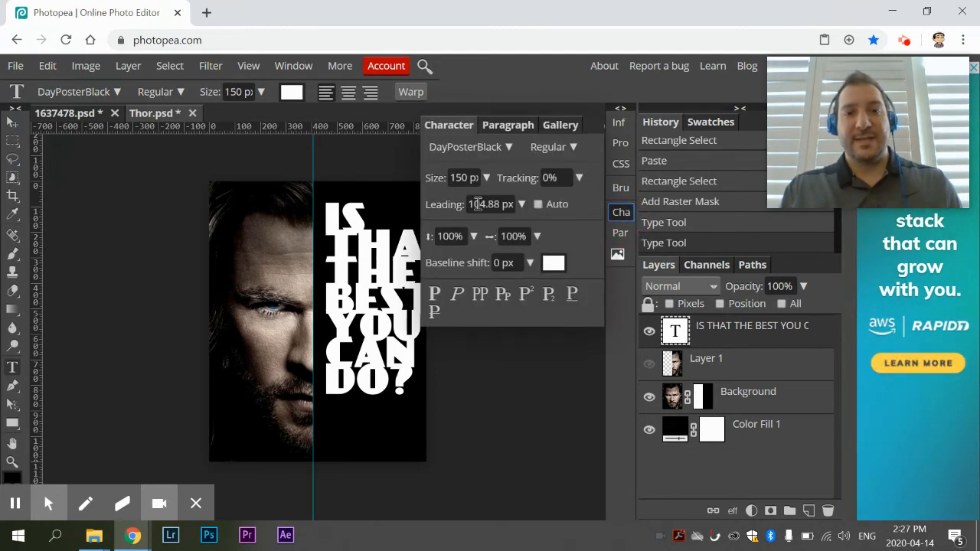
pyautogui.click(521, 204)
pyautogui.moveTo(526, 222)
pyautogui.mouseDown()
pyautogui.moveTo(484, 224)
pyautogui.moveTo(576, 221)
pyautogui.moveTo(462, 224)
pyautogui.moveTo(551, 228)
pyautogui.moveTo(536, 207)
pyautogui.mouseUp()
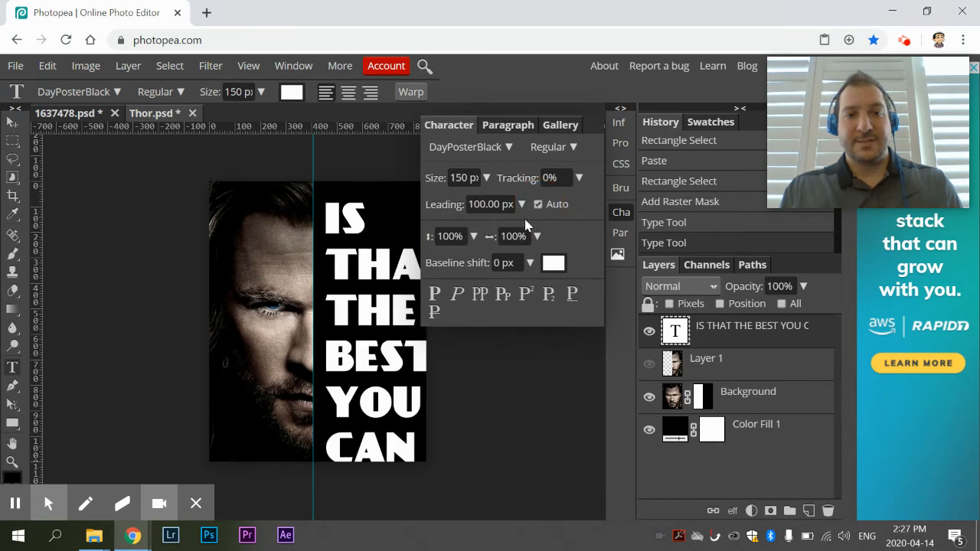
# Try a fixed leading of 100 px on the phrase, and switch the leading back to Auto.
pyautogui.click(521, 205)
pyautogui.moveTo(525, 225); pyautogui.dragTo(536, 231)
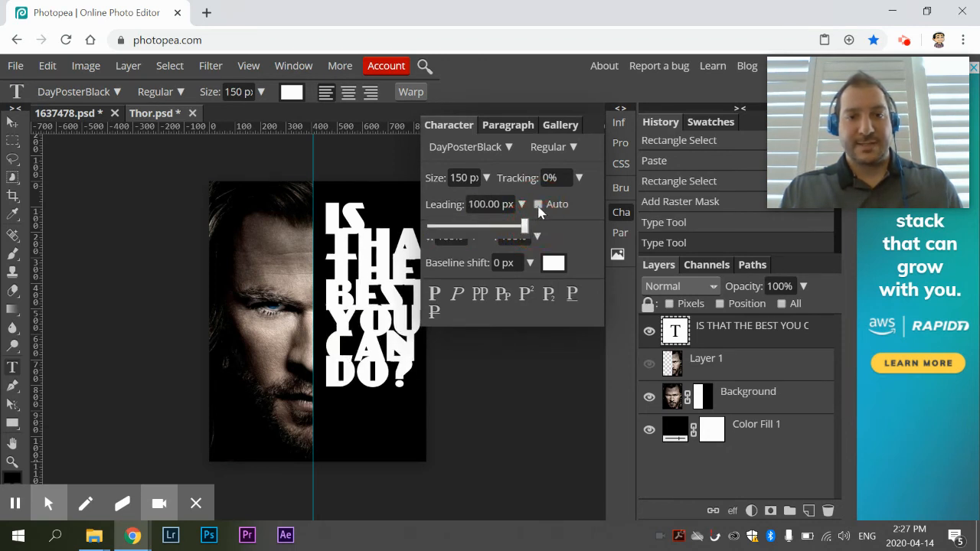
pyautogui.click(537, 237)
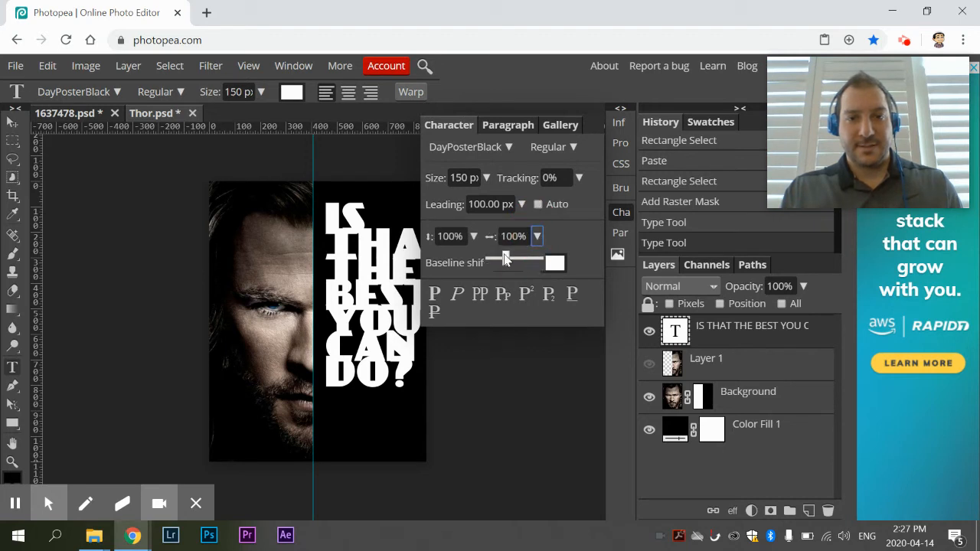
pyautogui.click(537, 205)
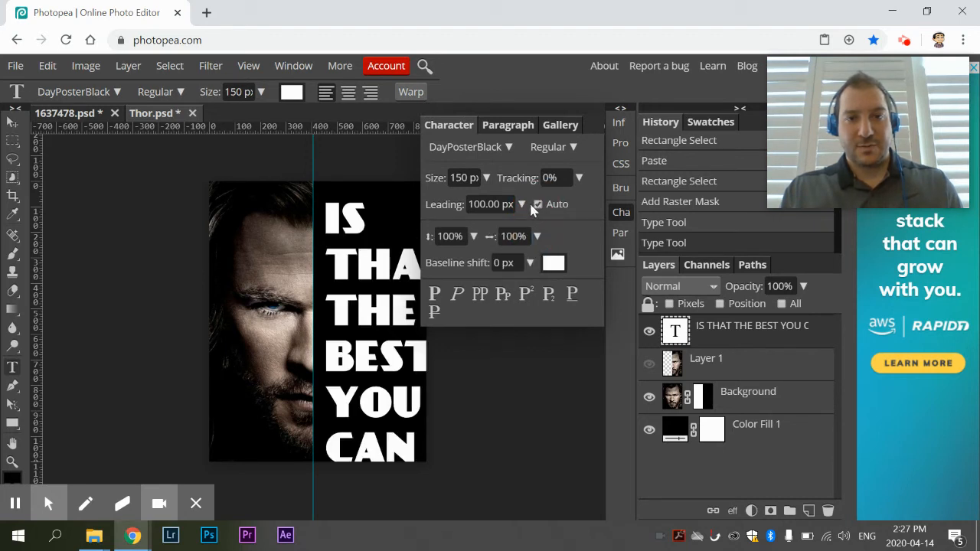
# Set the phrase's leading to 100 px and its font size to 120 px in the character settings.
pyautogui.click(523, 205)
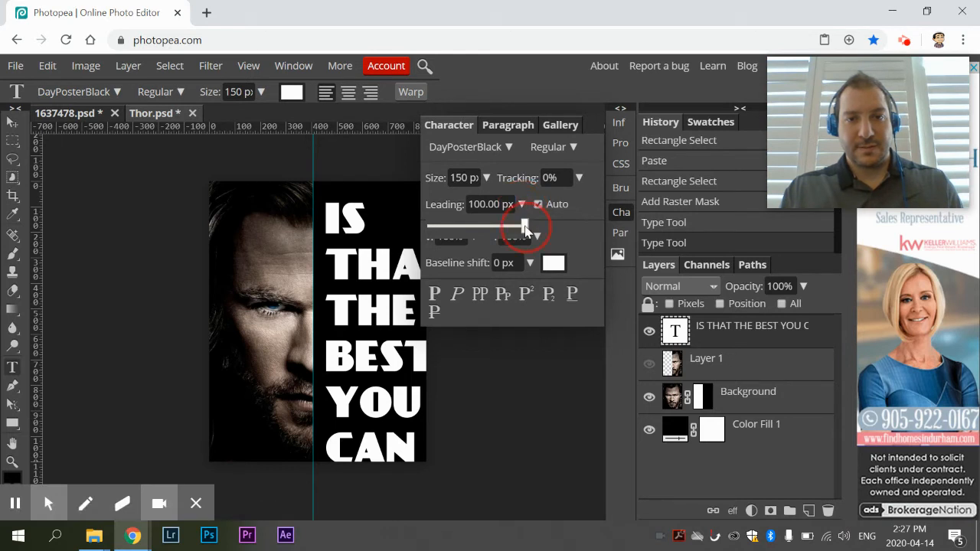
pyautogui.moveTo(526, 230); pyautogui.dragTo(542, 232)
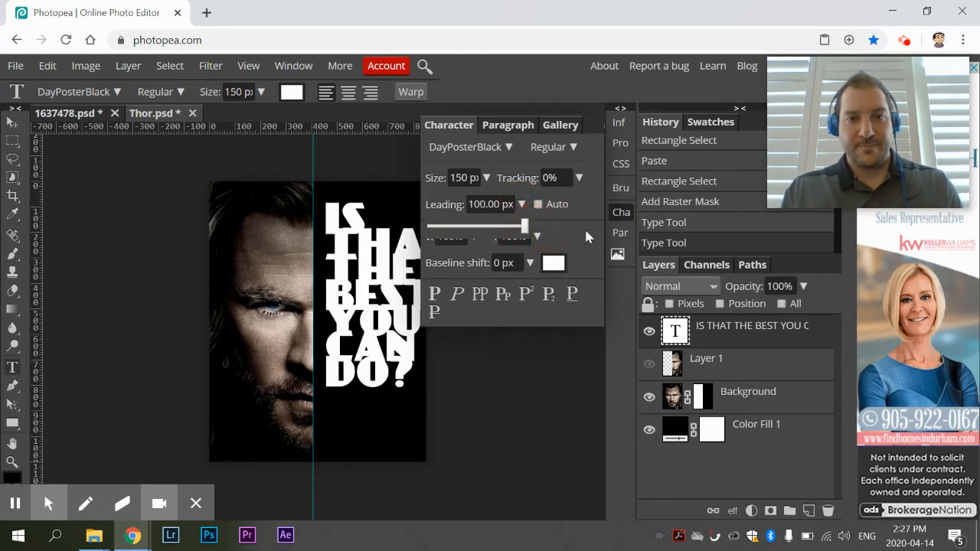
pyautogui.click(487, 178)
pyautogui.moveTo(493, 201)
pyautogui.mouseDown()
pyautogui.moveTo(475, 203)
pyautogui.moveTo(487, 207)
pyautogui.mouseUp()
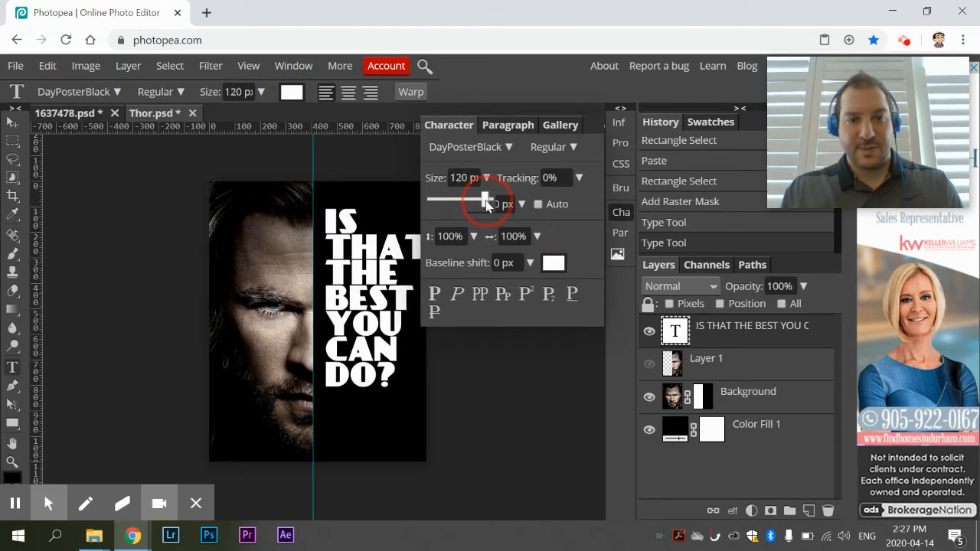
pyautogui.moveTo(488, 205); pyautogui.dragTo(488, 205)
pyautogui.click(527, 221)
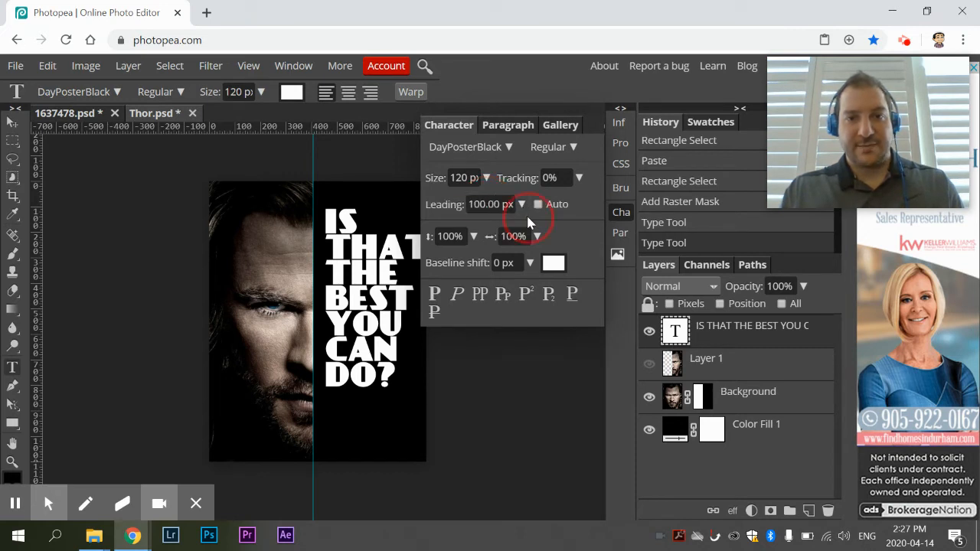
pyautogui.click(521, 205)
pyautogui.moveTo(524, 225); pyautogui.dragTo(546, 226)
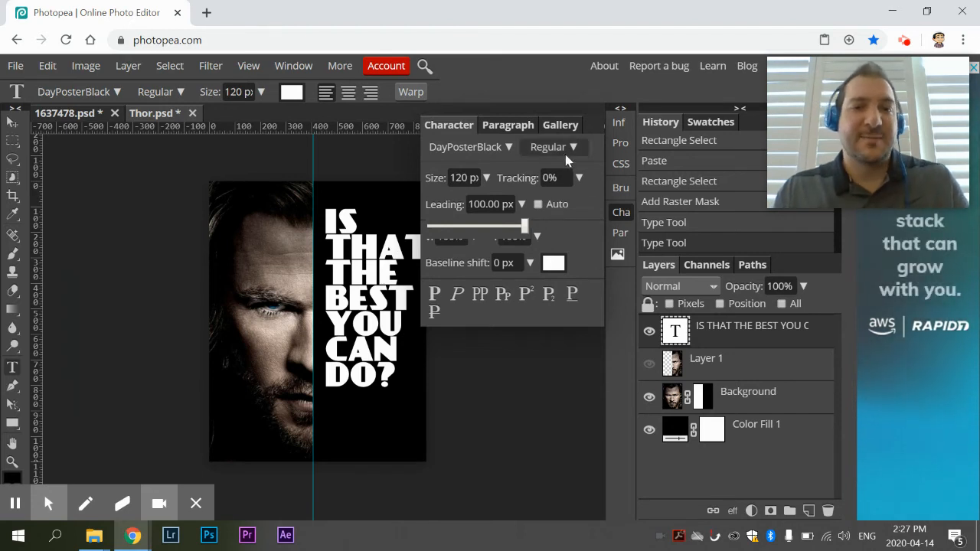
# Close the character settings, select the text layer, and move the phrase so its left edge lines up with the vertical guide.
pyautogui.click(712, 364)
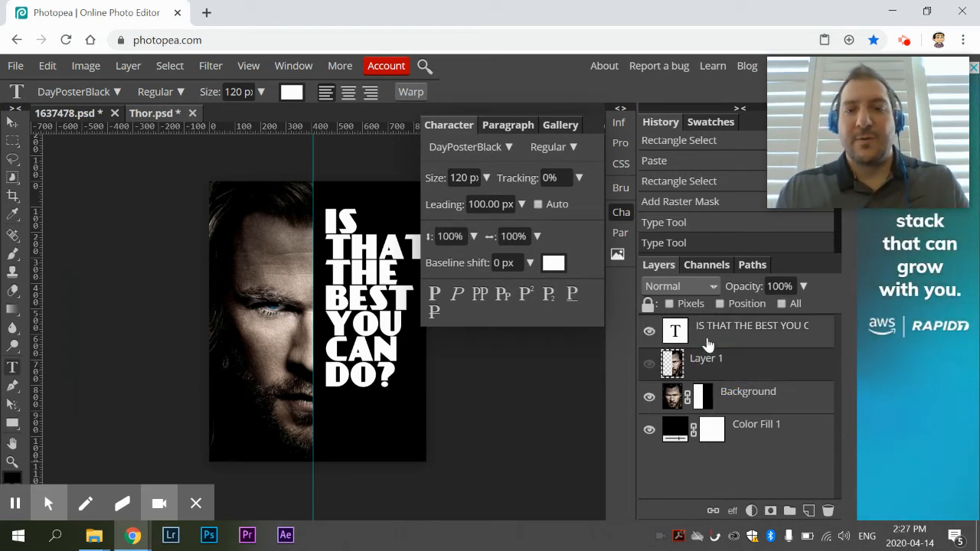
pyautogui.click(624, 217)
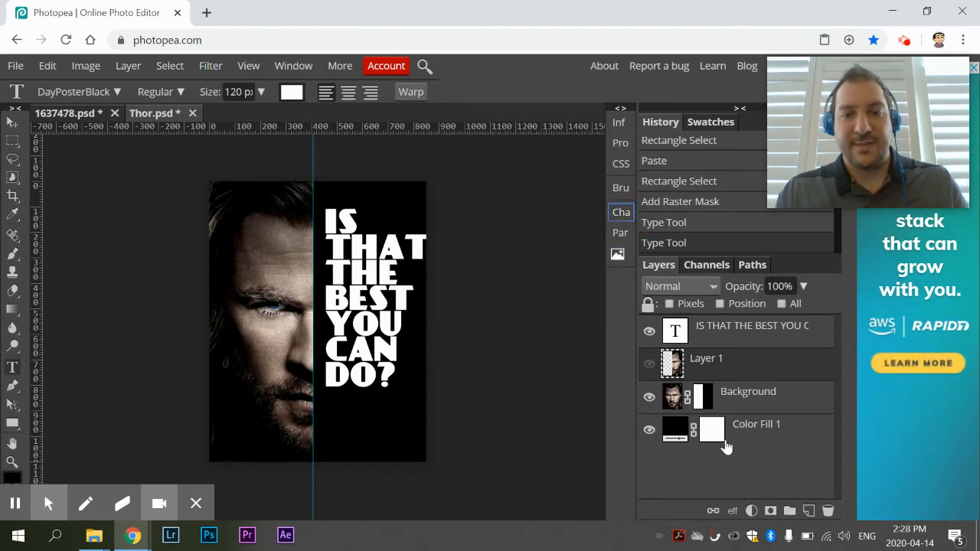
pyautogui.click(720, 337)
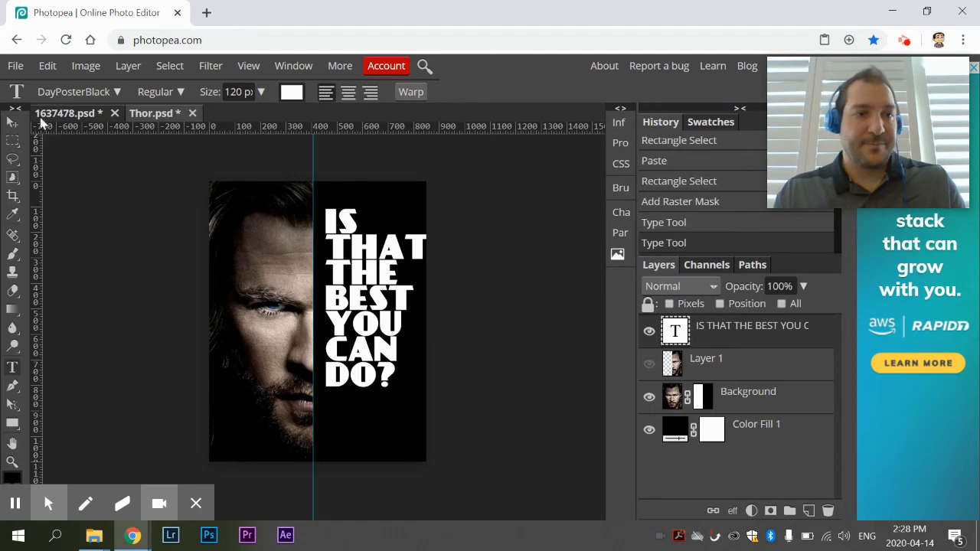
pyautogui.click(13, 123)
pyautogui.moveTo(381, 328); pyautogui.dragTo(370, 349)
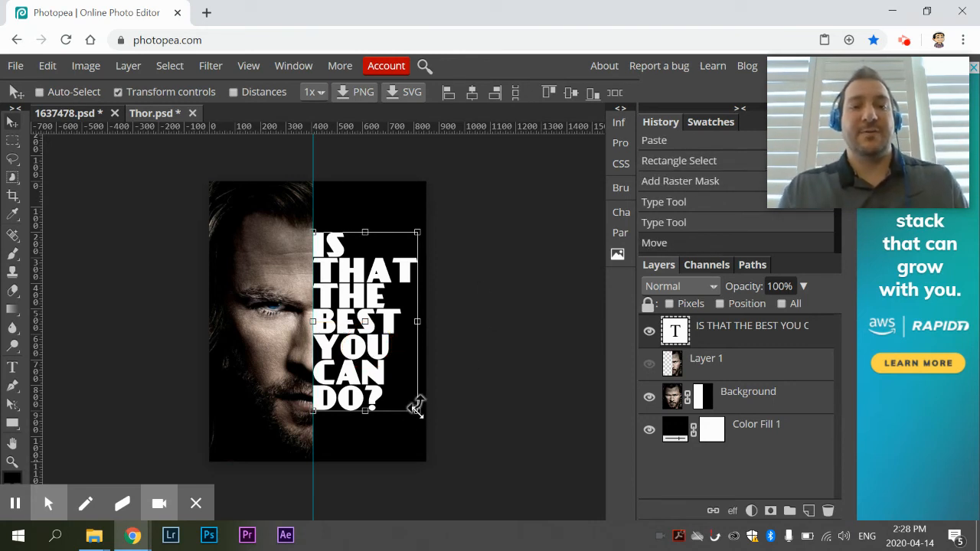
# Stretch the phrase with the transform controls to about 103% width and 113% height, apply the transform, and keep the text layer selected.
pyautogui.click(118, 92)
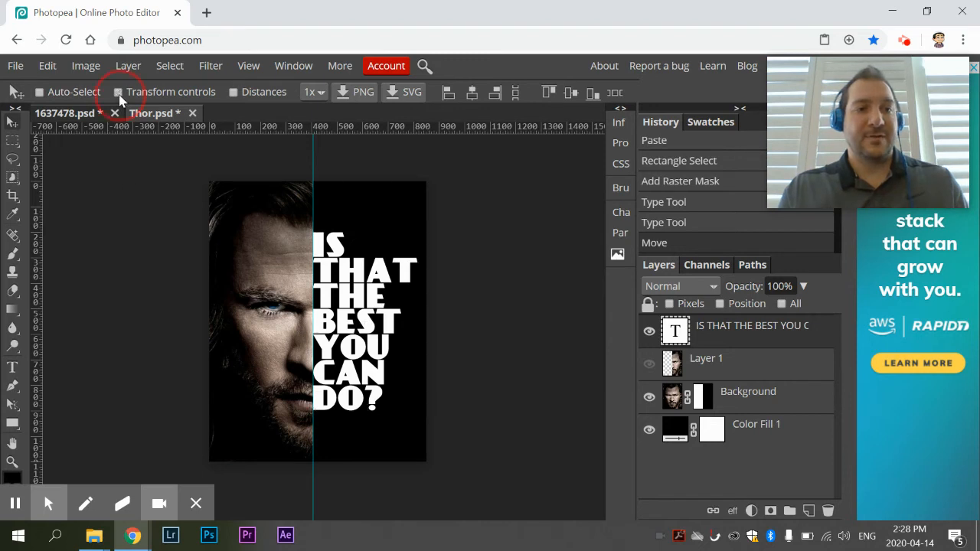
pyautogui.click(119, 93)
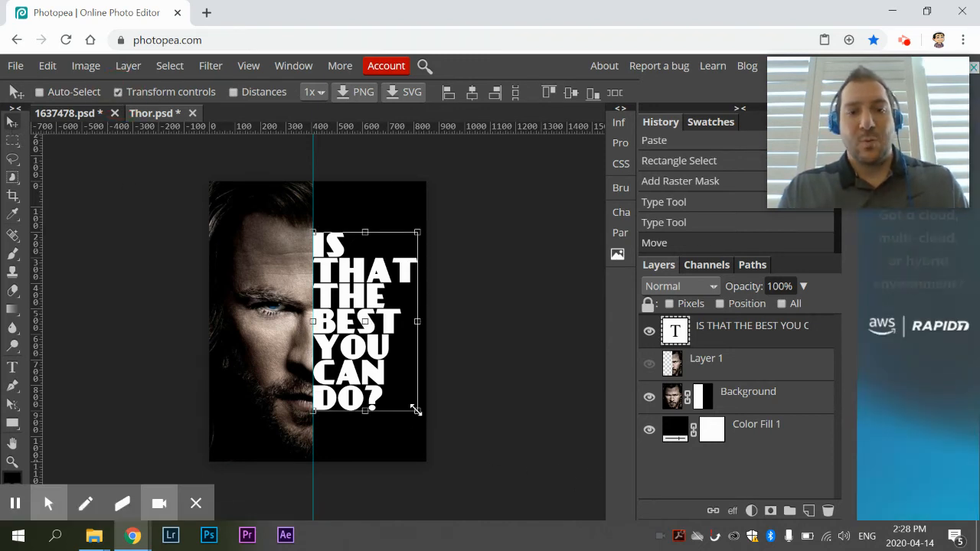
pyautogui.moveTo(418, 412); pyautogui.dragTo(422, 427)
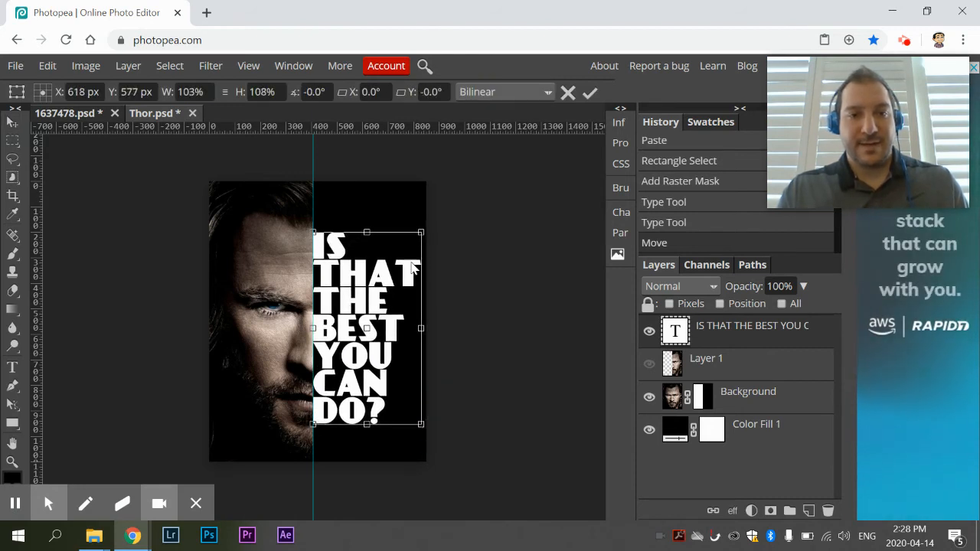
pyautogui.moveTo(422, 233); pyautogui.dragTo(421, 223)
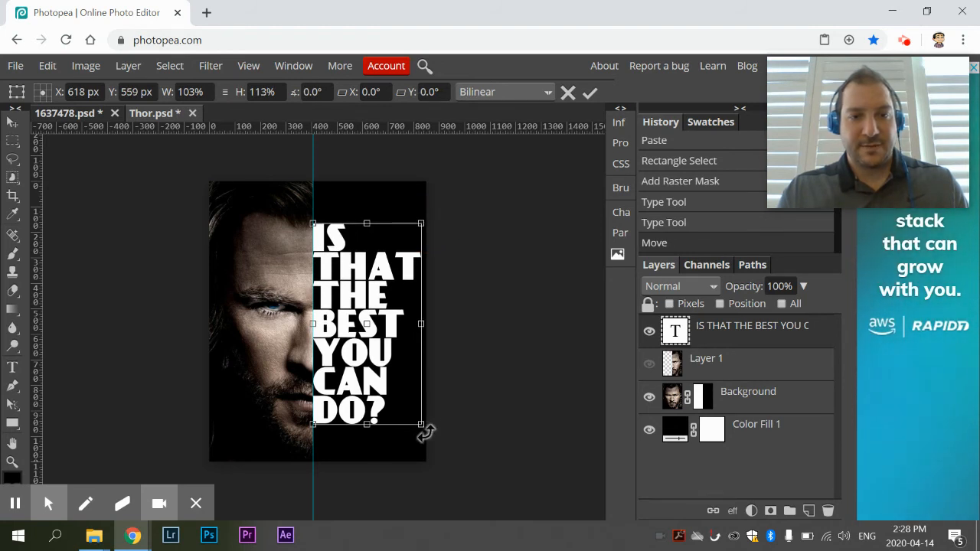
pyautogui.click(747, 393)
pyautogui.click(742, 360)
pyautogui.click(748, 334)
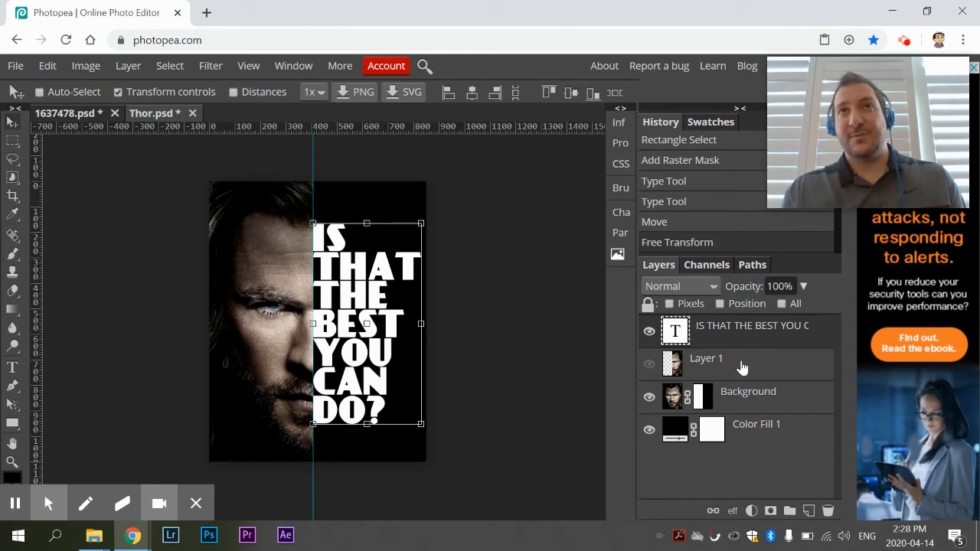
# Check the Step 7 layer order in the PDF, move the text layer directly below Layer 1, and select Layer 1.
pyautogui.hotkey('alt', 'Tab')
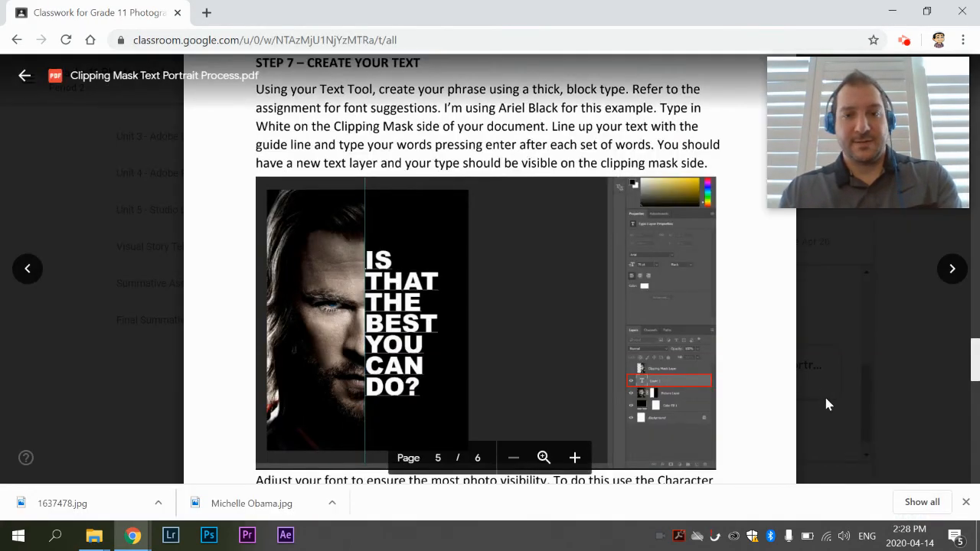
pyautogui.hotkey('alt', 'Tab')
pyautogui.hotkey('alt', 'Tab')
pyautogui.hotkey('alt', 'Tab')
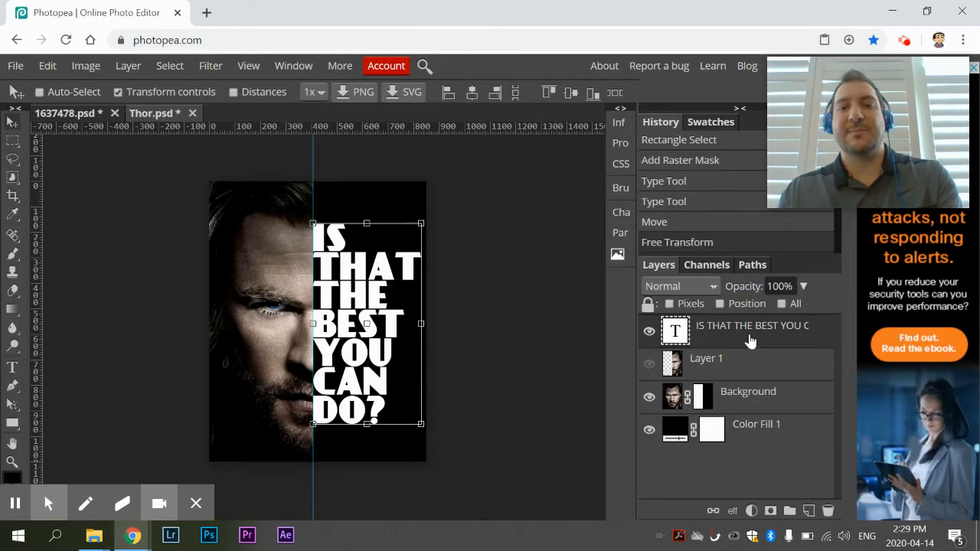
pyautogui.moveTo(751, 341); pyautogui.dragTo(751, 378)
pyautogui.click(720, 336)
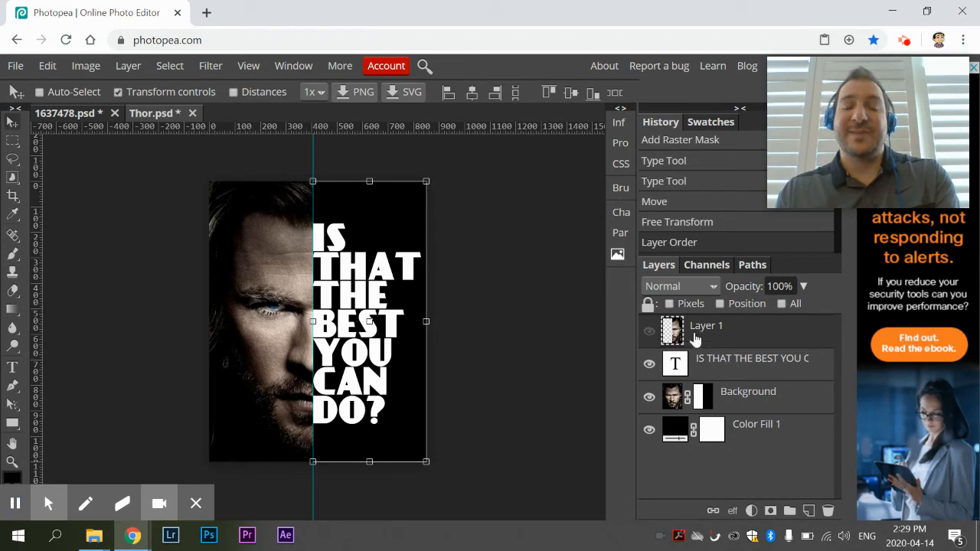
pyautogui.click(729, 371)
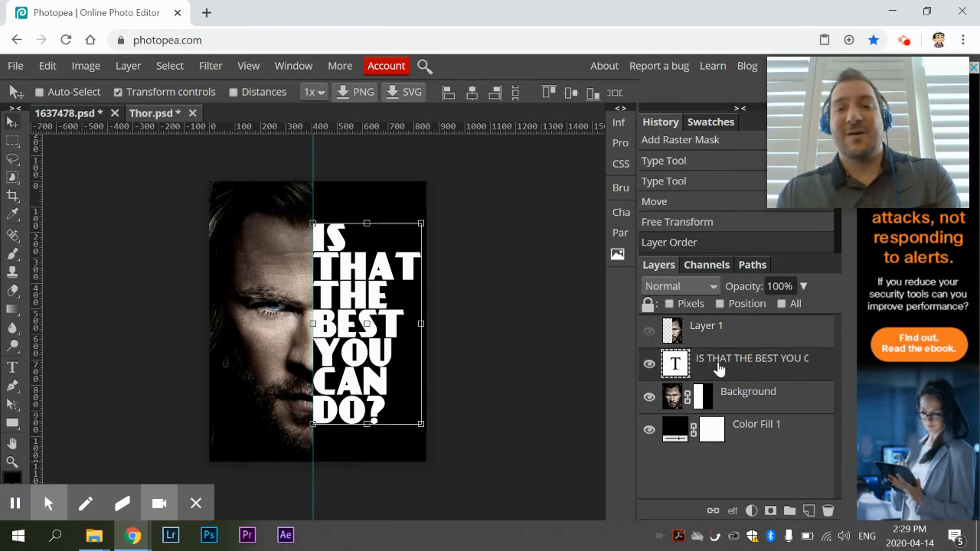
pyautogui.click(750, 333)
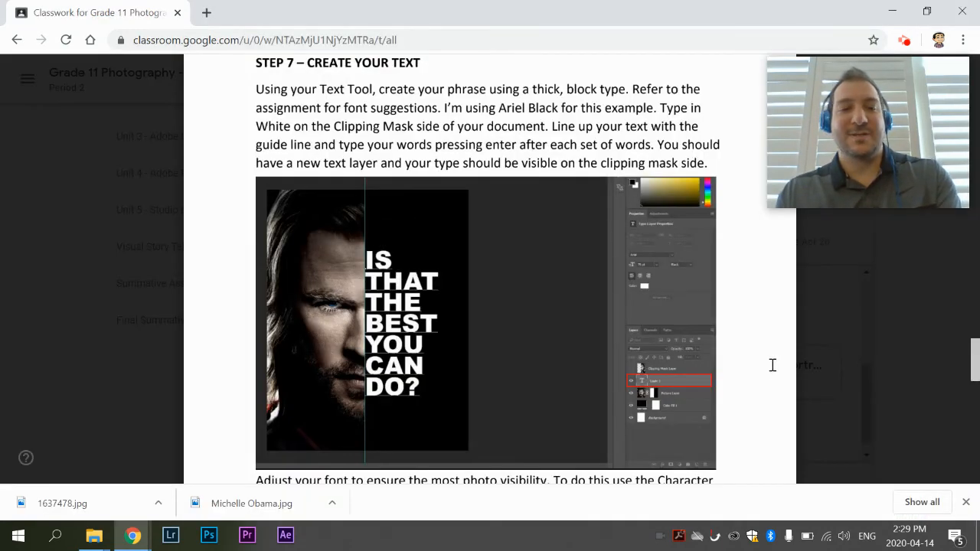
# Read the rest of the PDF for the text alignment advice, the Step 8 clipping mask instructions and the Step 9 saving requirements.
pyautogui.hotkey('alt', 'Tab')
pyautogui.scroll(-1, 554, 399)
pyautogui.scroll(-4, 555, 400)
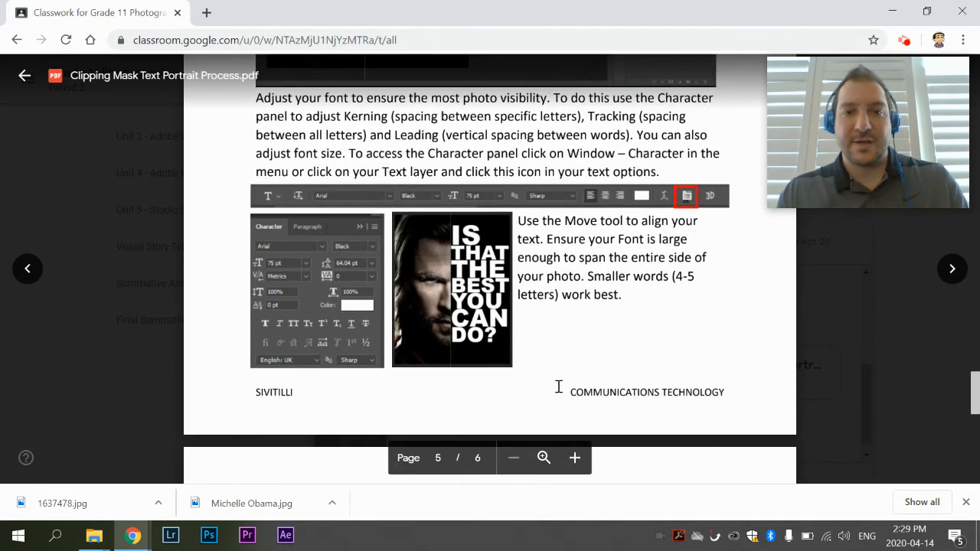
pyautogui.scroll(-1, 674, 269)
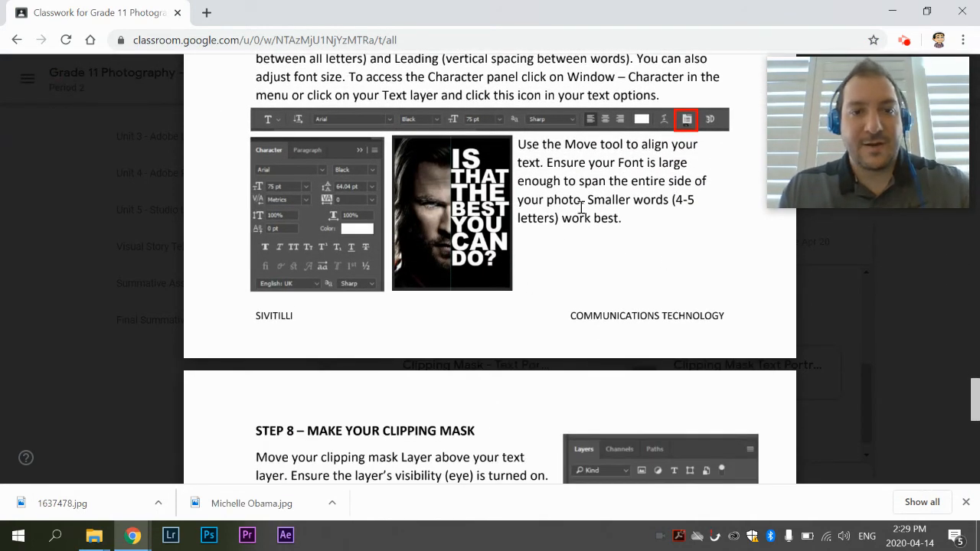
pyautogui.scroll(2, 408, 228)
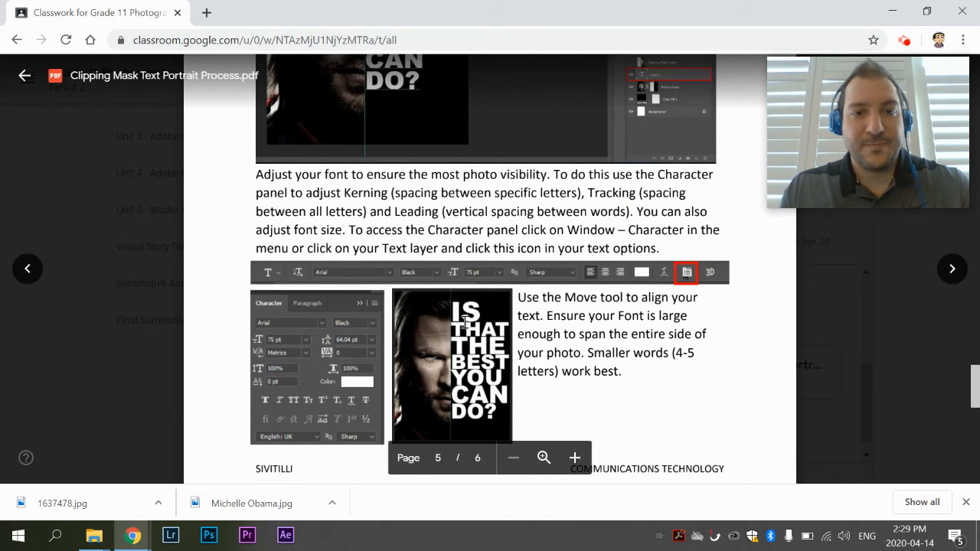
pyautogui.scroll(-1, 463, 327)
pyautogui.scroll(4, 429, 325)
pyautogui.scroll(-4, 411, 324)
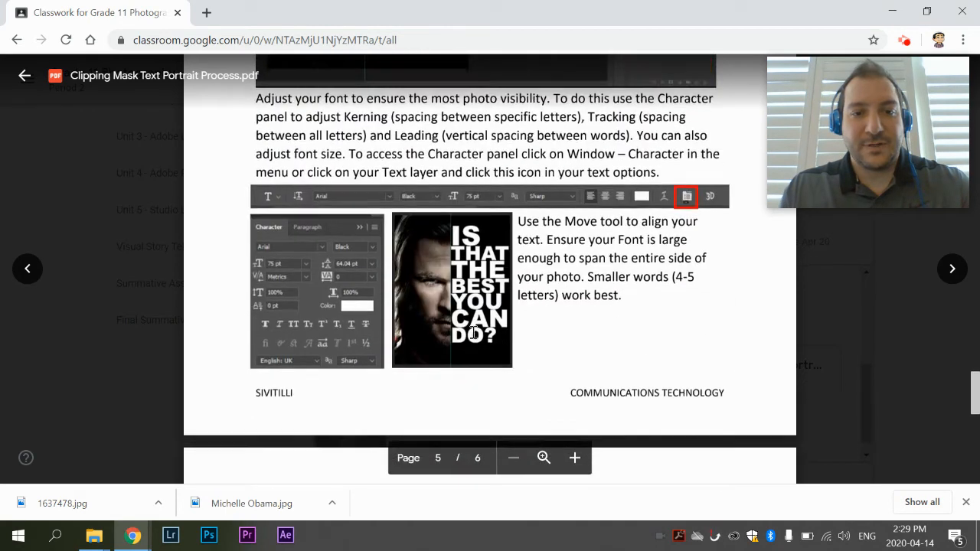
pyautogui.scroll(-1, 463, 253)
pyautogui.scroll(-4, 513, 318)
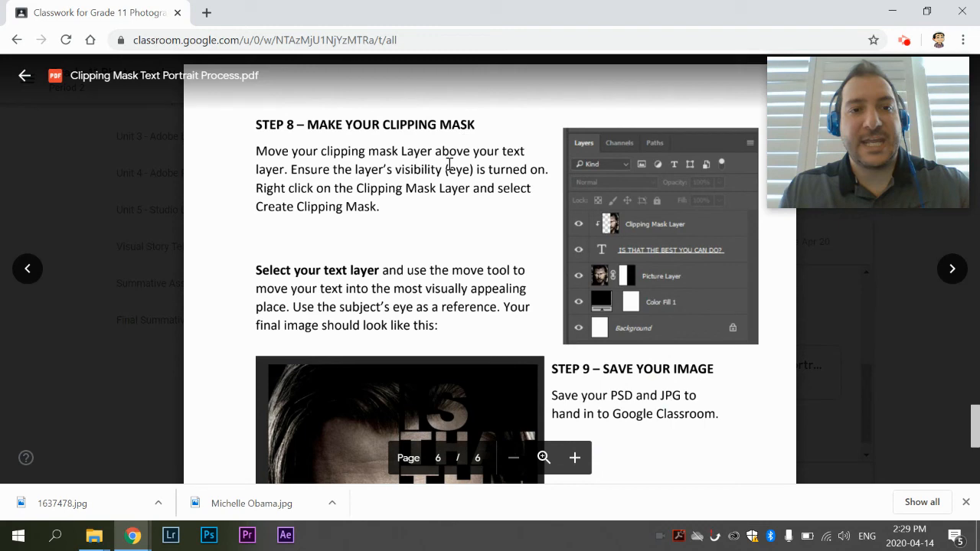
pyautogui.scroll(-1, 469, 221)
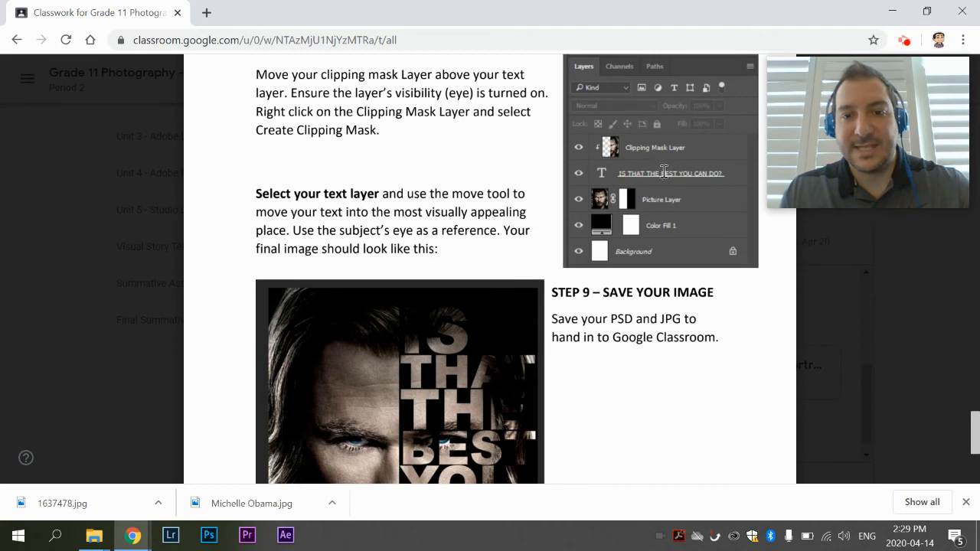
pyautogui.scroll(-3, 684, 360)
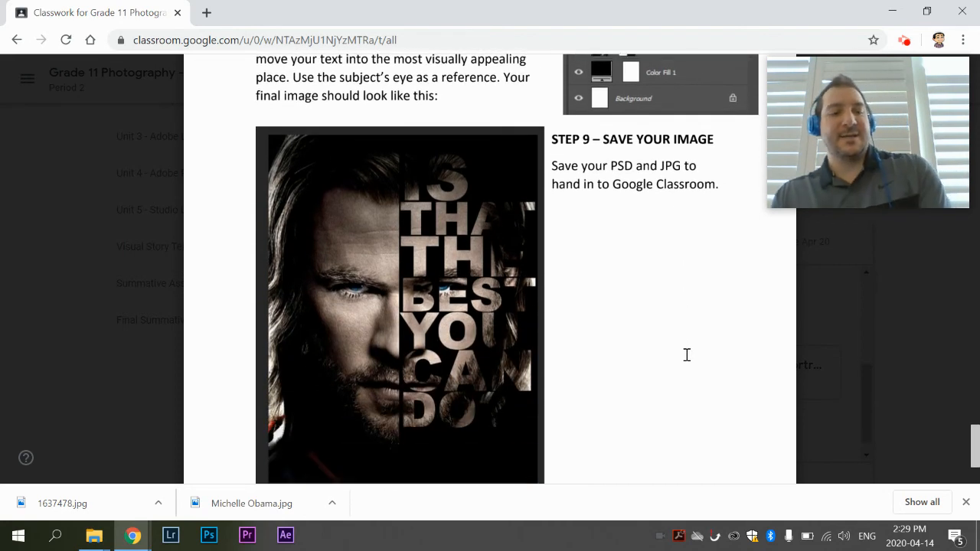
# Return to Photopea, apply Layer 1 as a clipping mask on the text layer below it, and turn on Layer 1's visibility.
pyautogui.hotkey('alt', 'Tab')
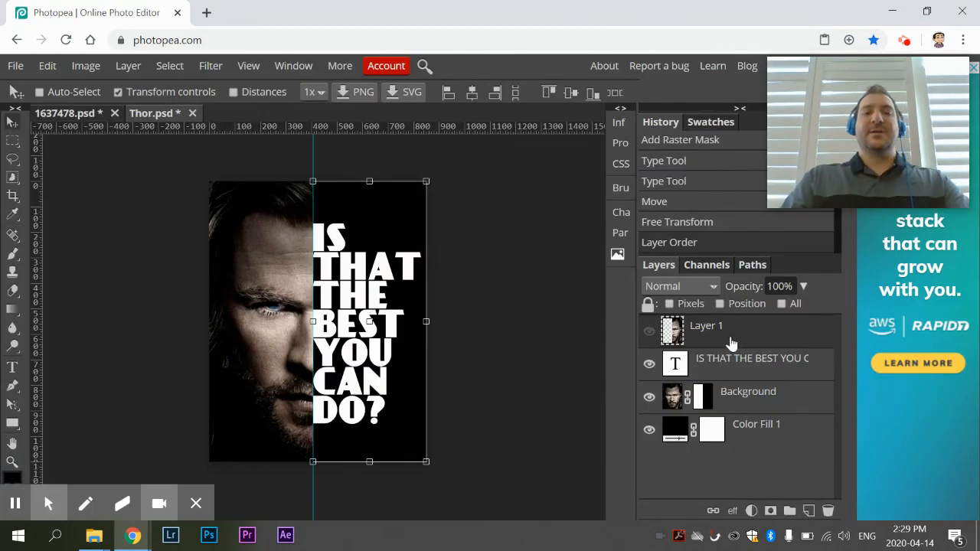
pyautogui.rightClick(731, 340)
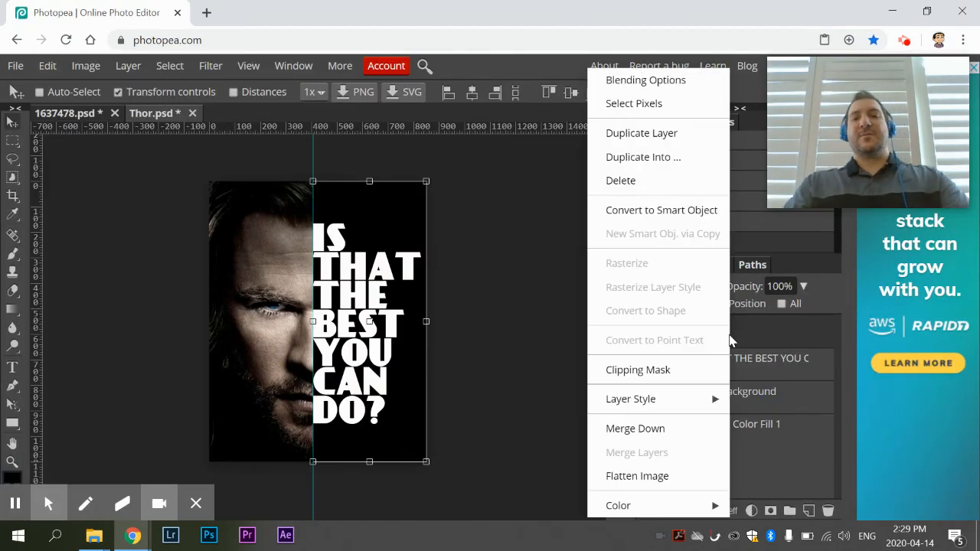
pyautogui.click(674, 372)
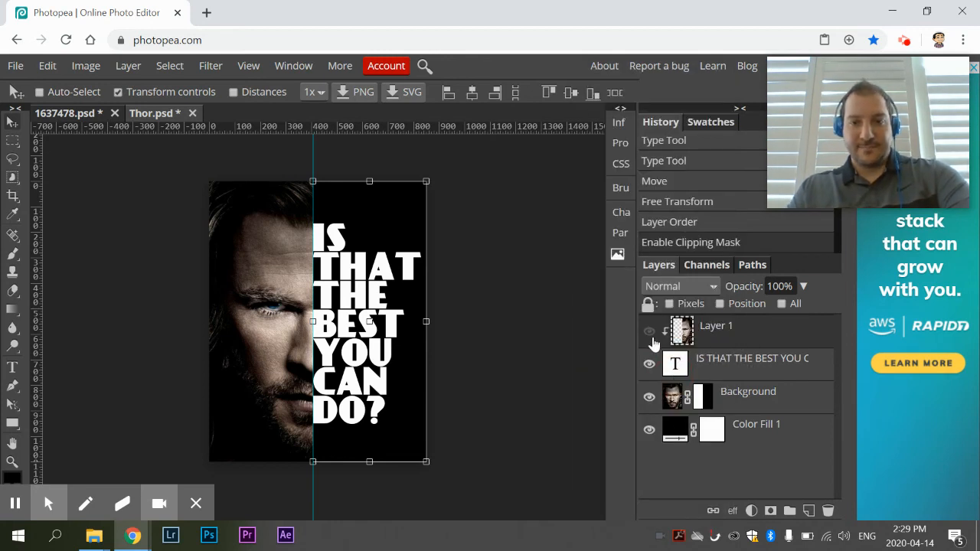
pyautogui.click(650, 333)
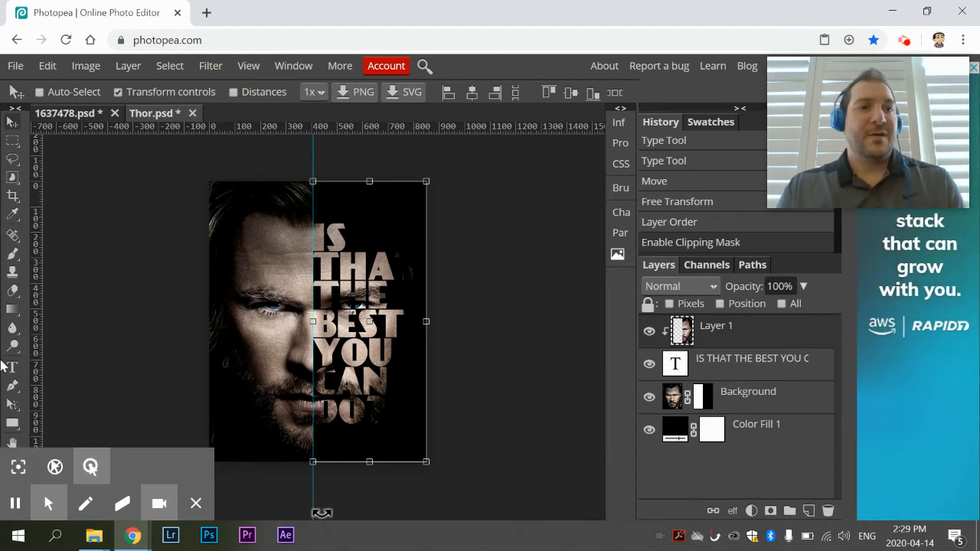
# Save the finished Thor text portrait as a PSD file.
pyautogui.click(15, 65)
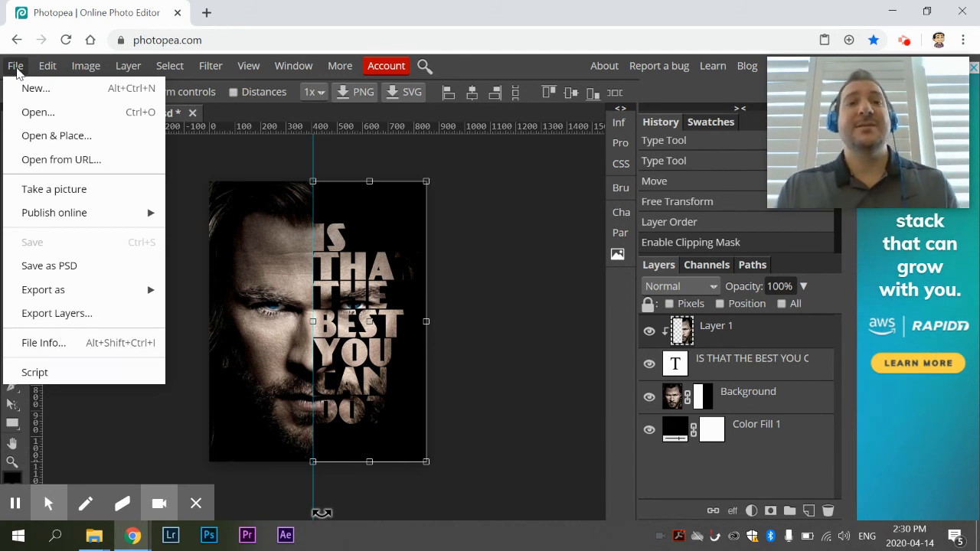
pyautogui.click(74, 268)
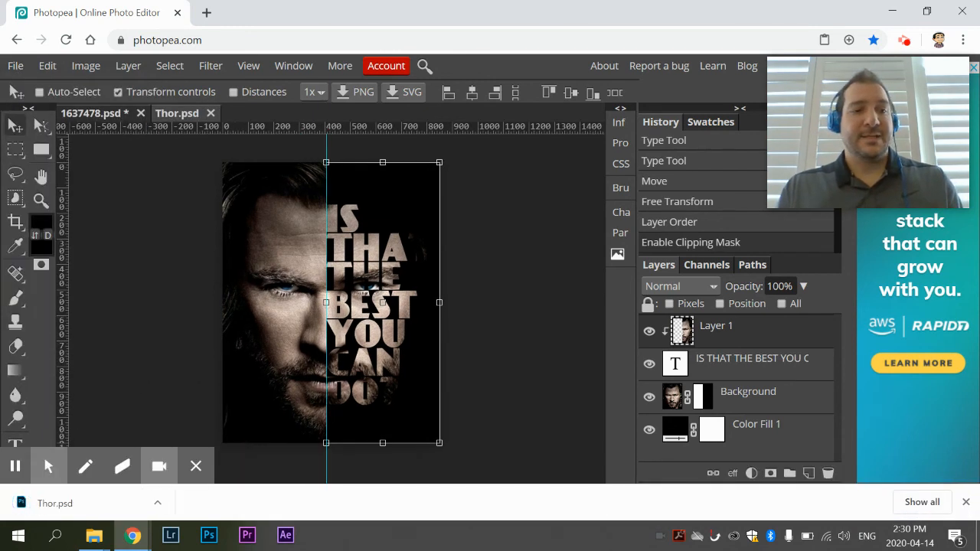
pyautogui.rightClick(87, 511)
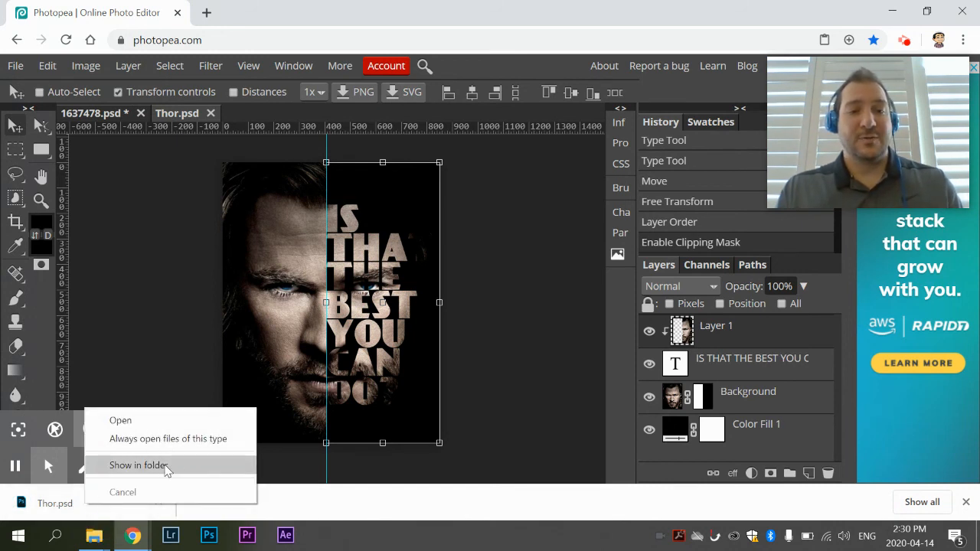
pyautogui.click(732, 371)
pyautogui.click(724, 329)
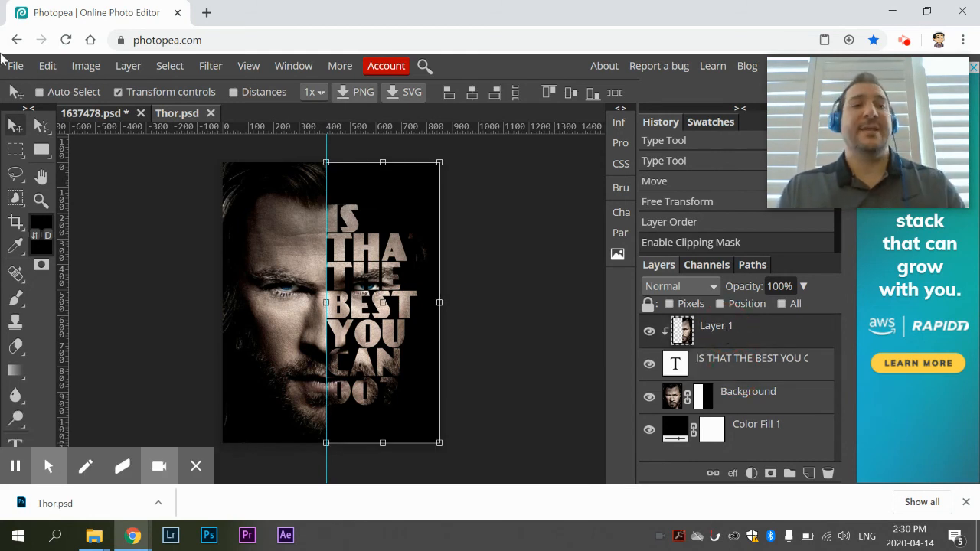
# Export the finished Thor portrait as a JPG at 850 × 1100 px with 70% quality.
pyautogui.click(16, 69)
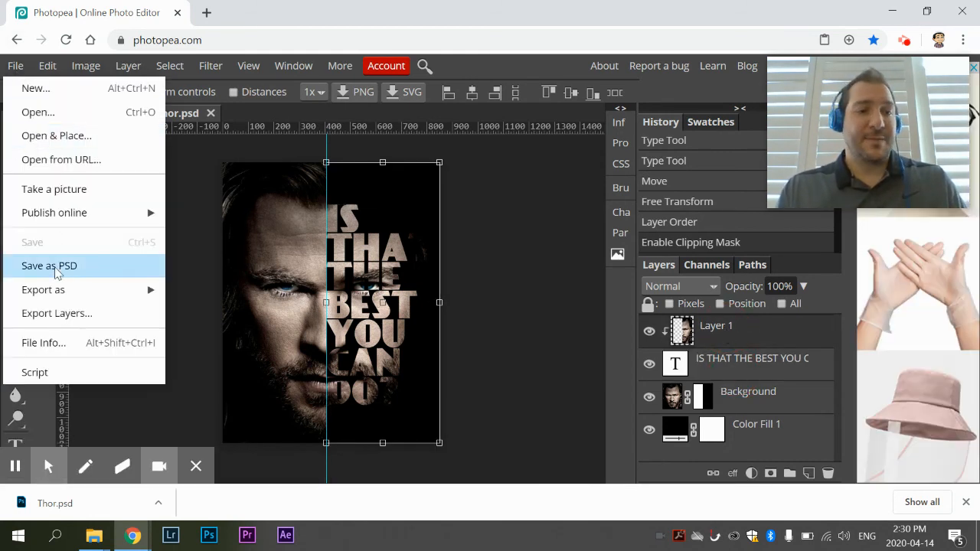
pyautogui.moveTo(84, 297)
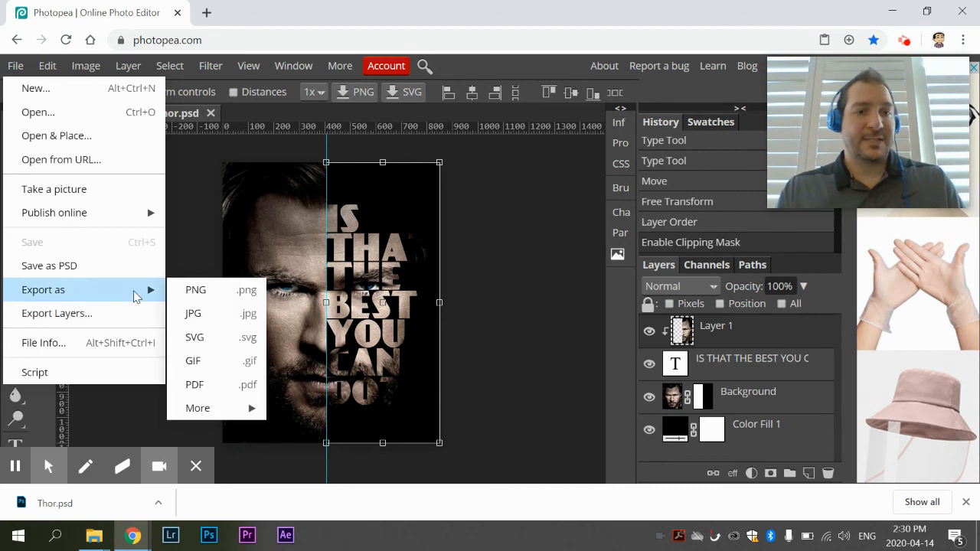
pyautogui.click(209, 315)
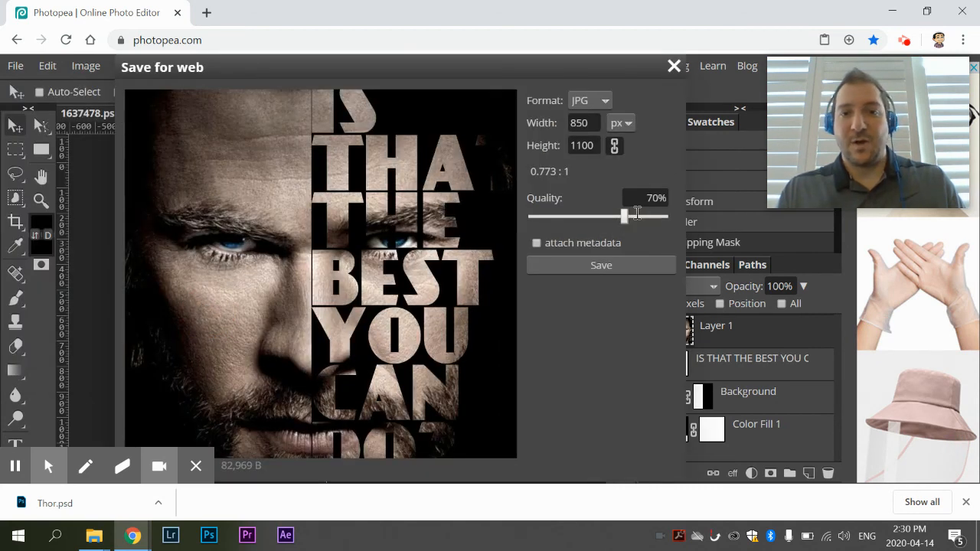
pyautogui.click(609, 270)
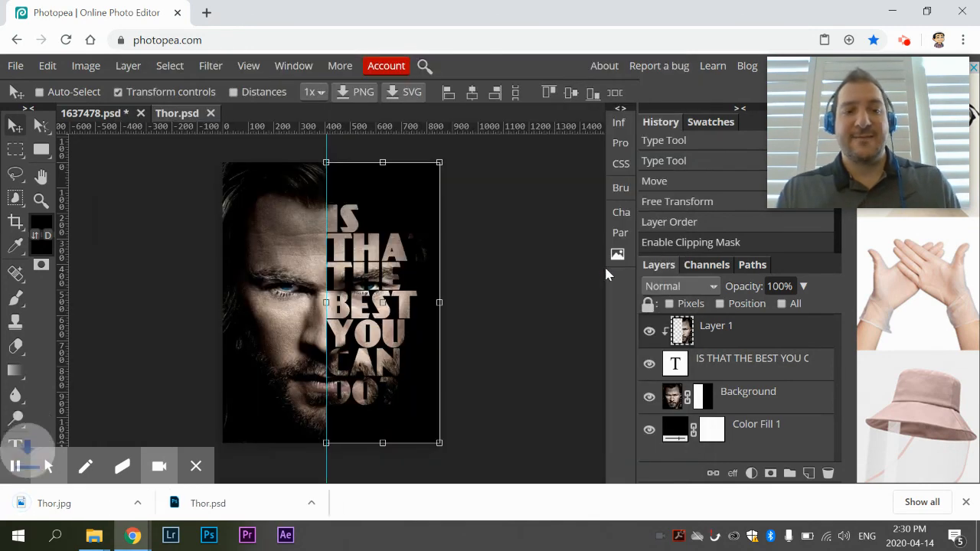
# Show the exported Thor.jpg in its Downloads folder in File Explorer.
pyautogui.rightClick(67, 509)
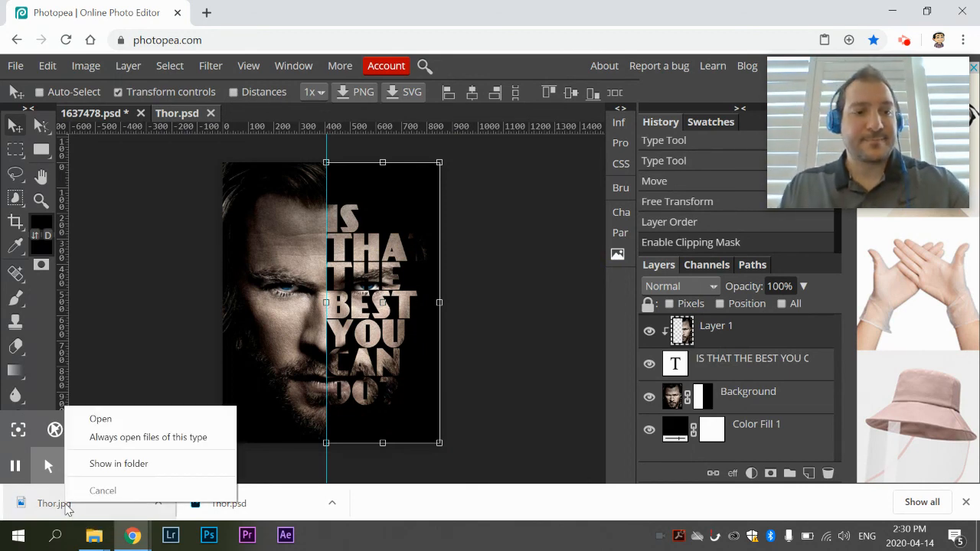
pyautogui.click(126, 464)
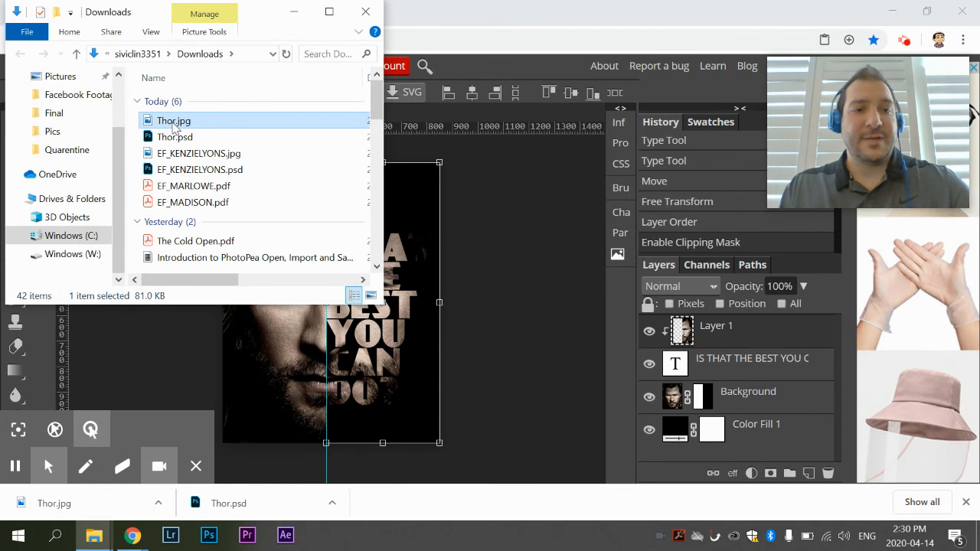
pyautogui.click(175, 122)
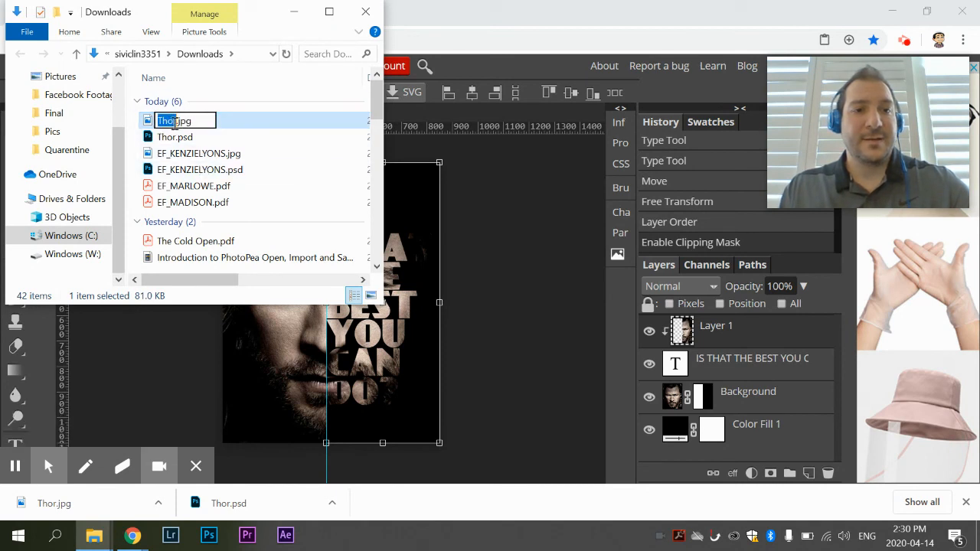
pyautogui.press('Escape')
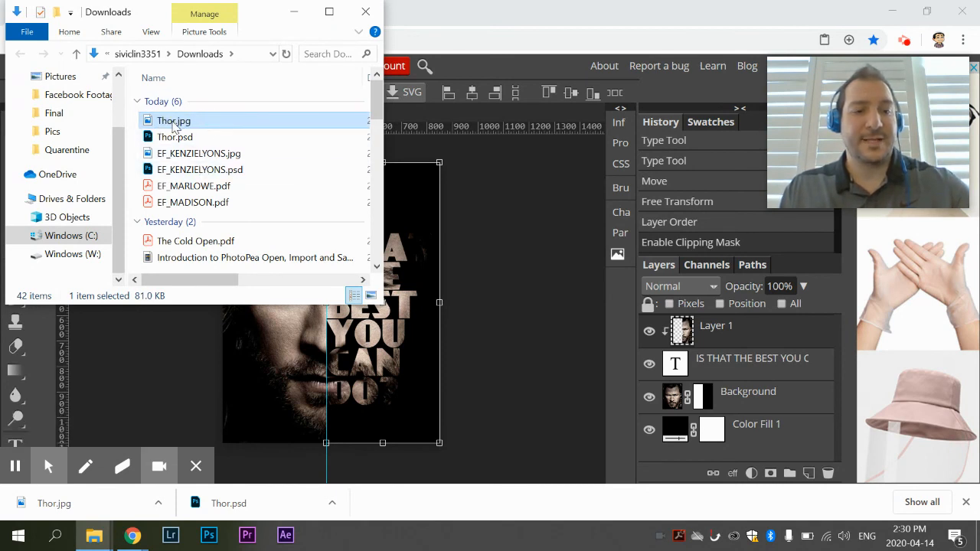
# Rename Thor.jpg with the prefix TP_ followed by the person's last name in capitals, and return to Photopea.
pyautogui.click(174, 123)
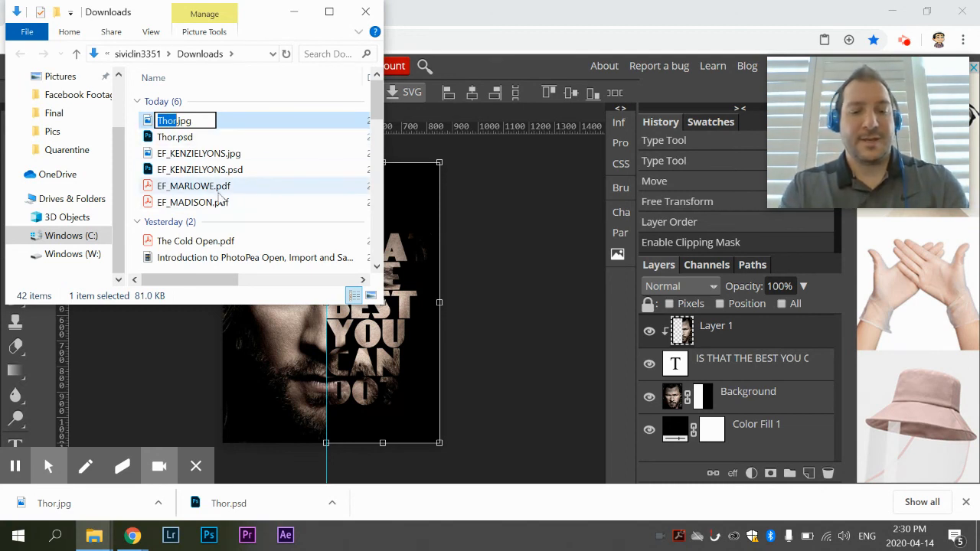
pyautogui.write('tp')
pyautogui.press('BackSpace')
pyautogui.press('BackSpace')
pyautogui.write('TP')
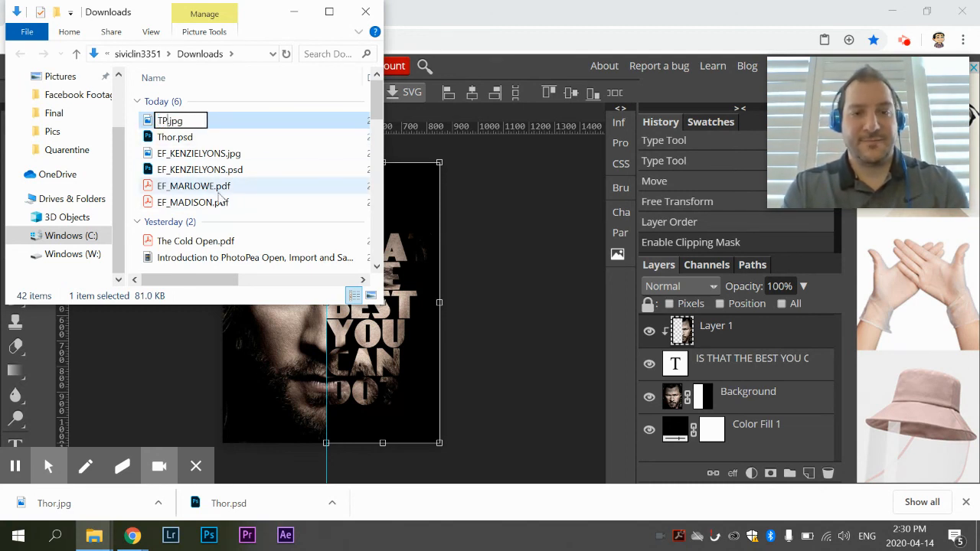
pyautogui.write('_')
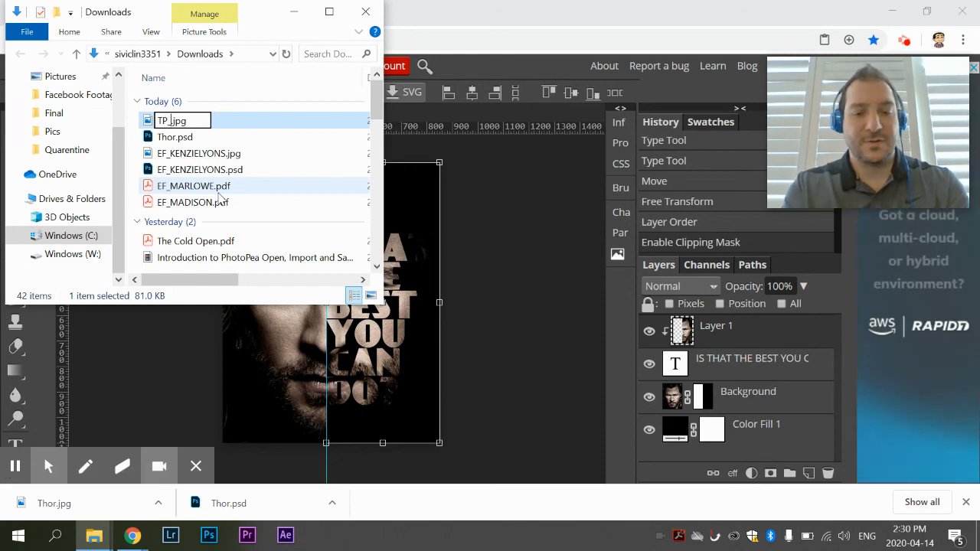
pyautogui.write('SIVITILLI')
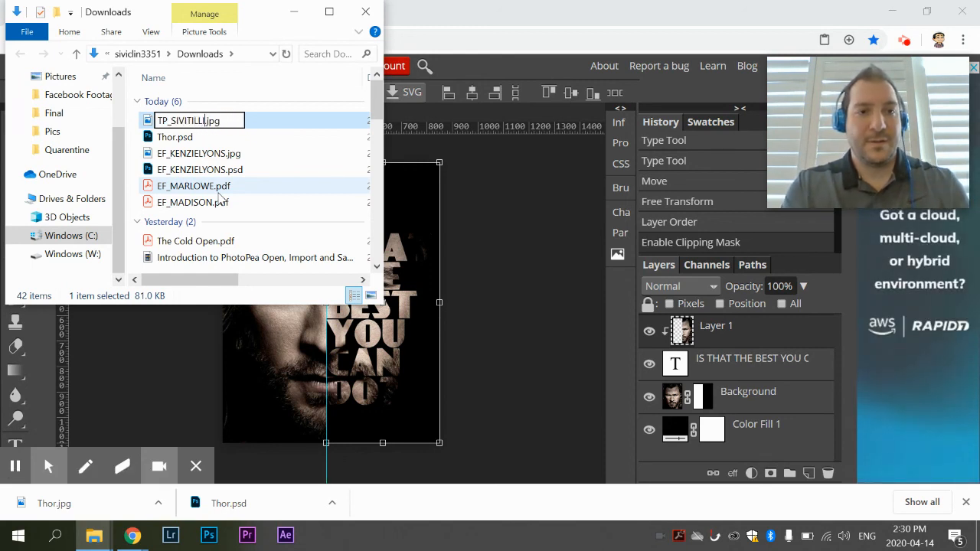
pyautogui.press('Return')
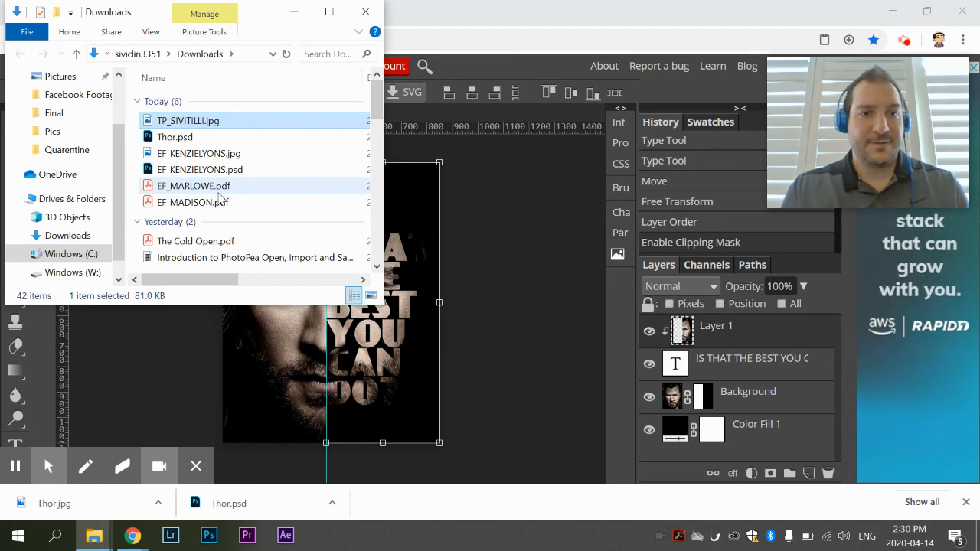
pyautogui.click(296, 12)
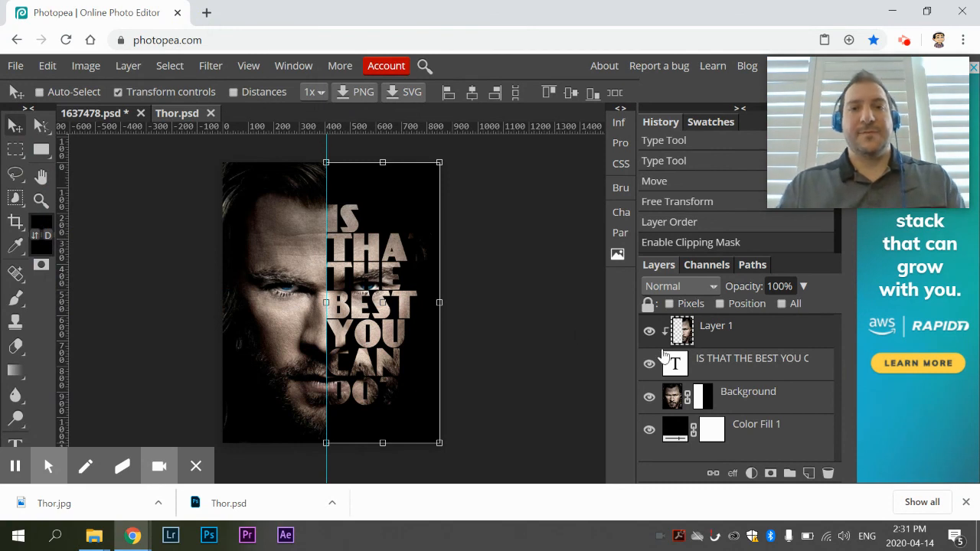